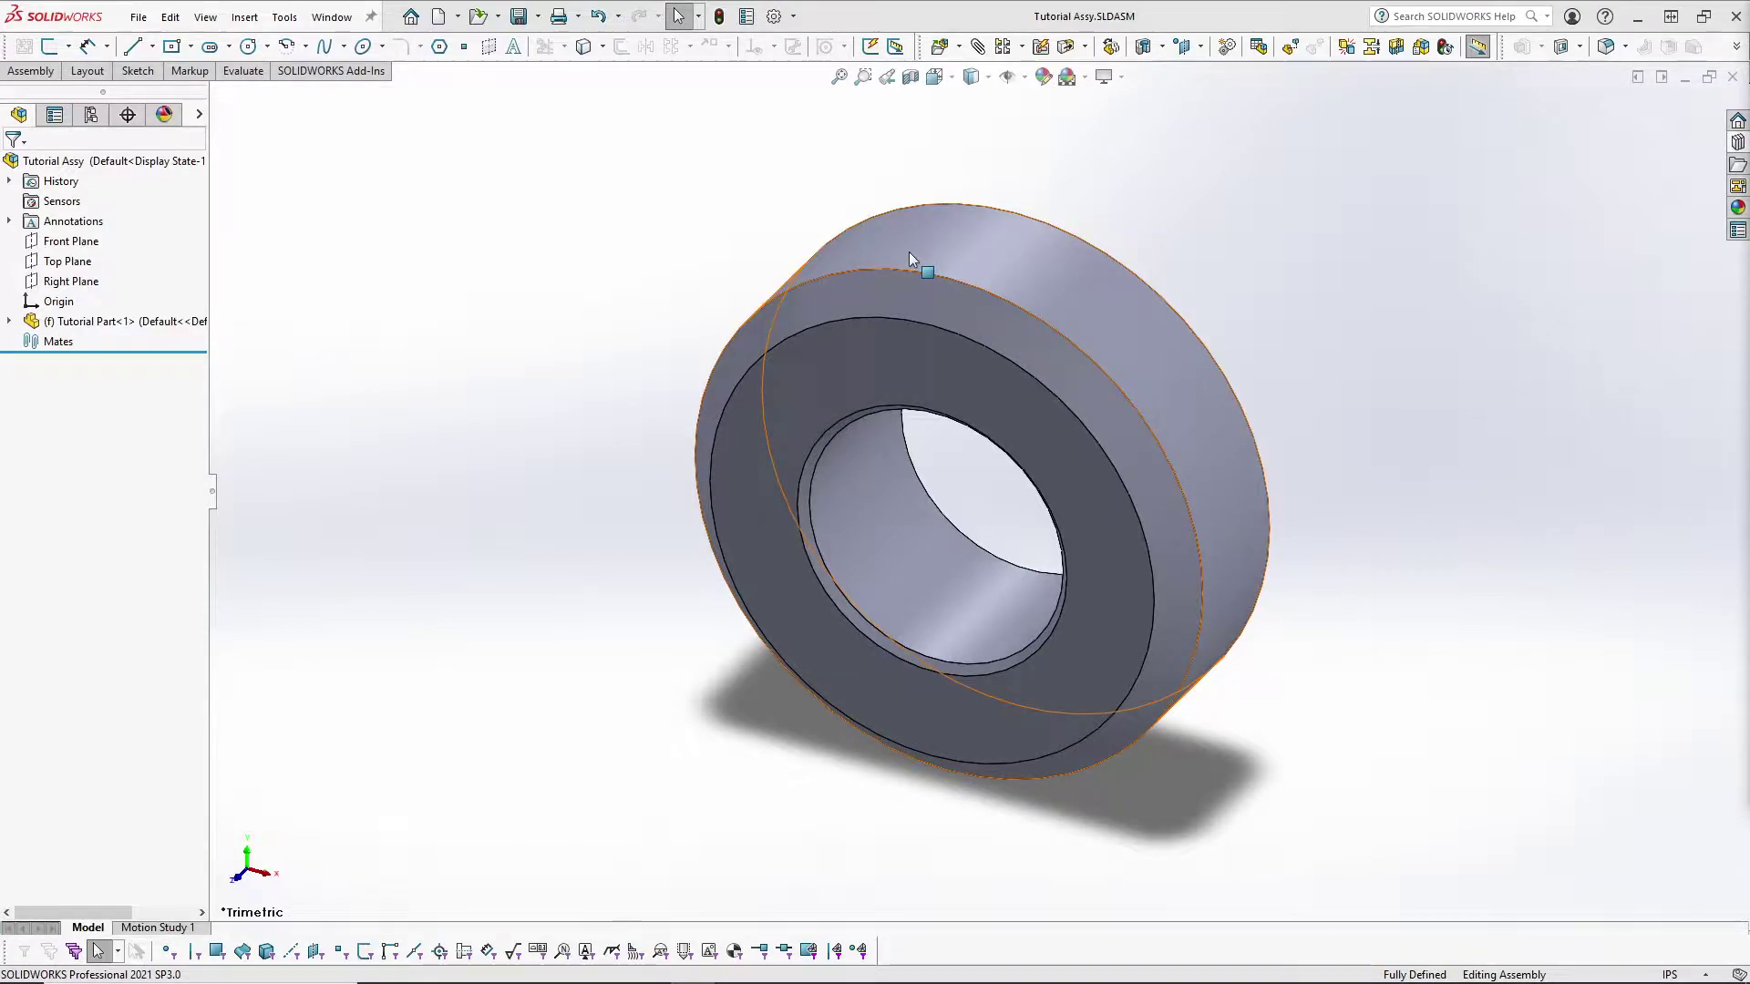
# Orbit around the collar, then return to the trimetric view.
pyautogui.moveTo(1336, 265); pyautogui.dragTo(1234, 261, button='middle')
pyautogui.press('space')
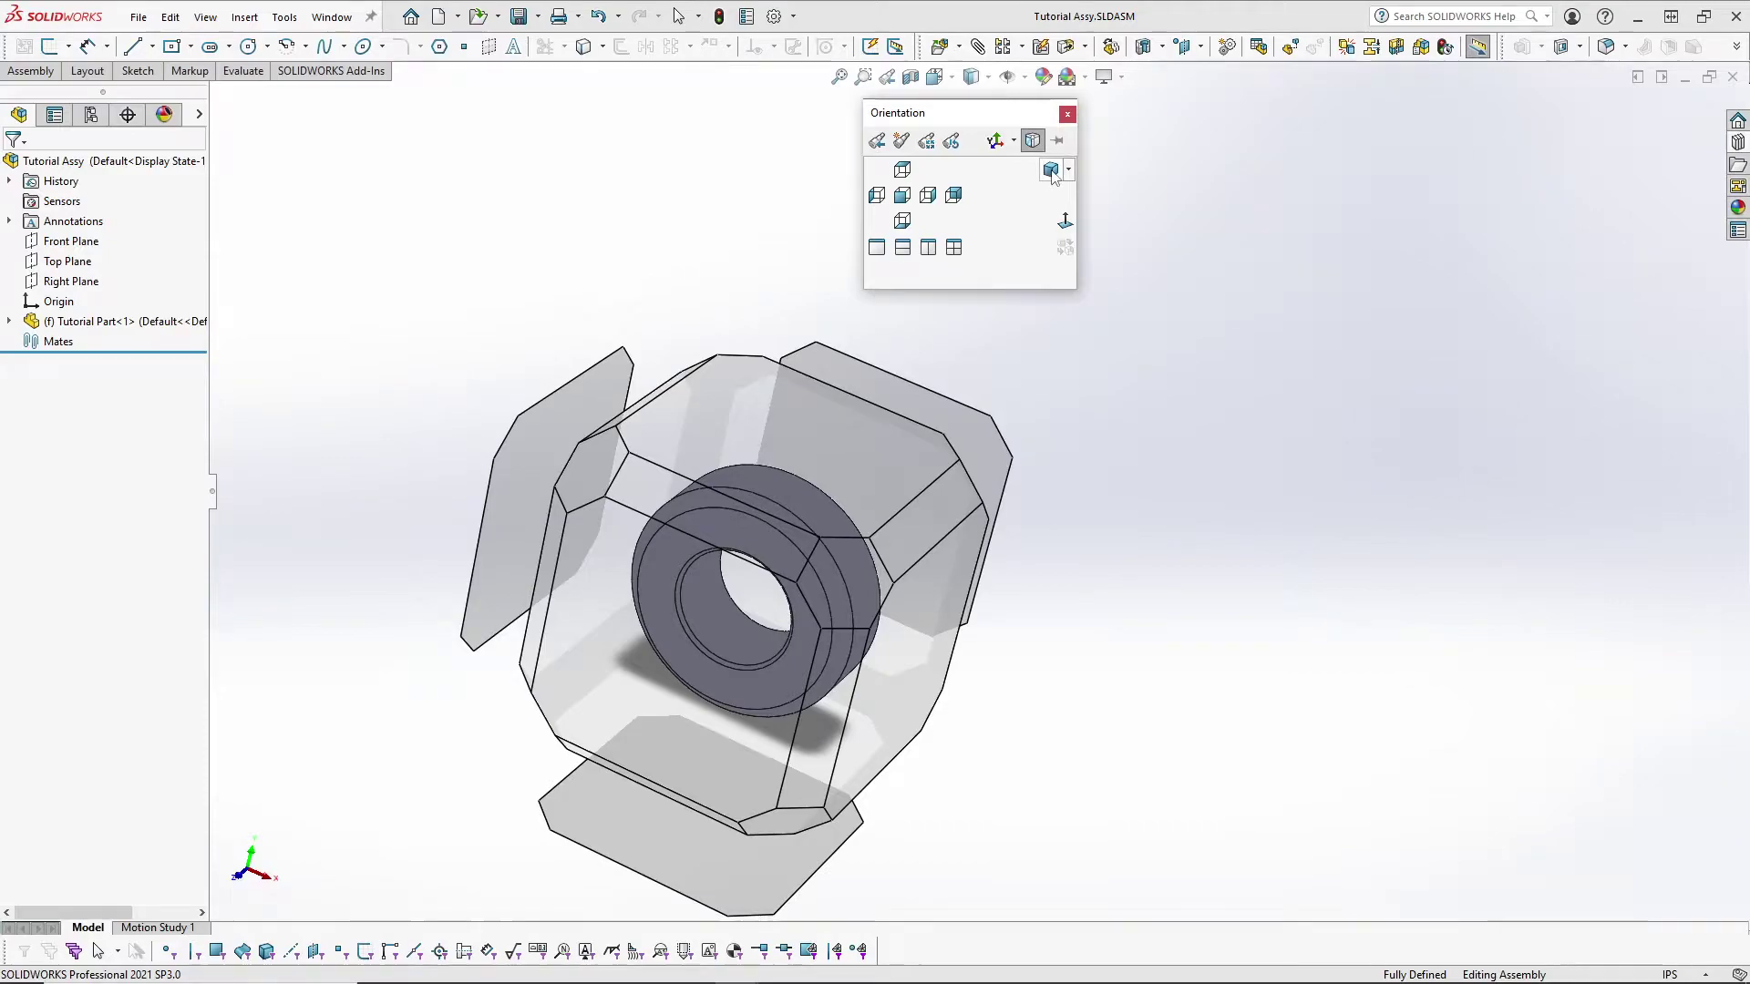
pyautogui.click(1052, 199)
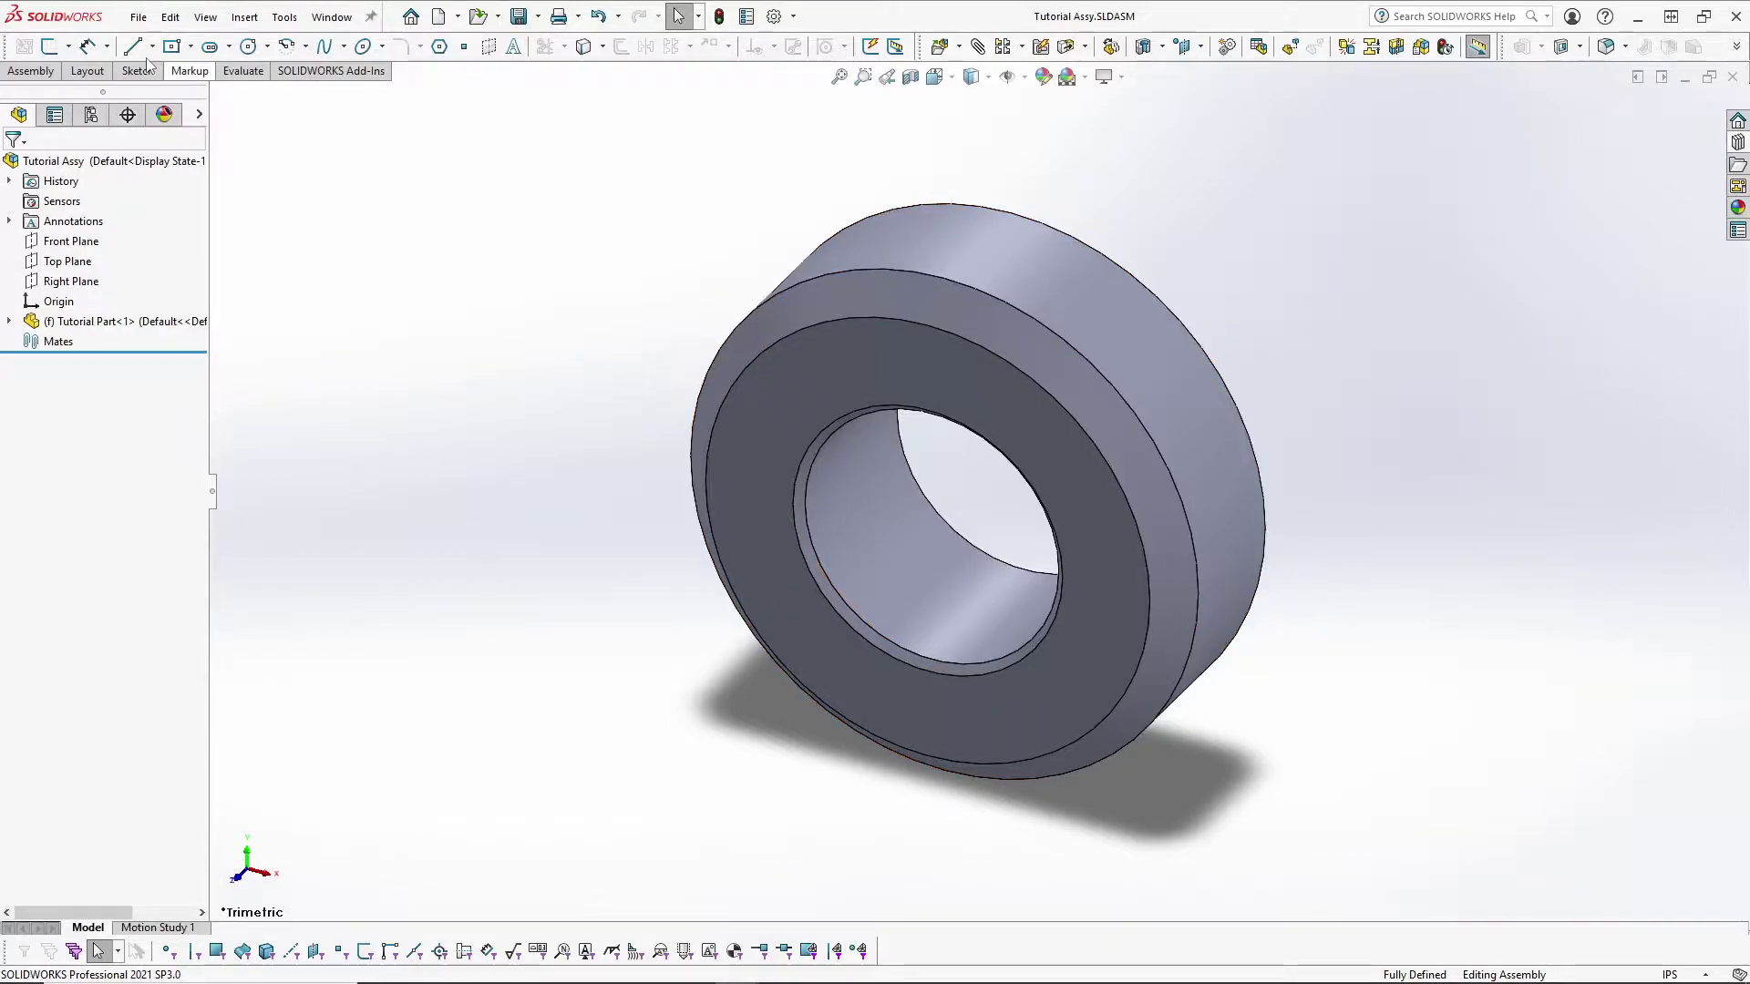
# Show the Assembly commands and browse the Insert menu without choosing anything.
pyautogui.click(29, 72)
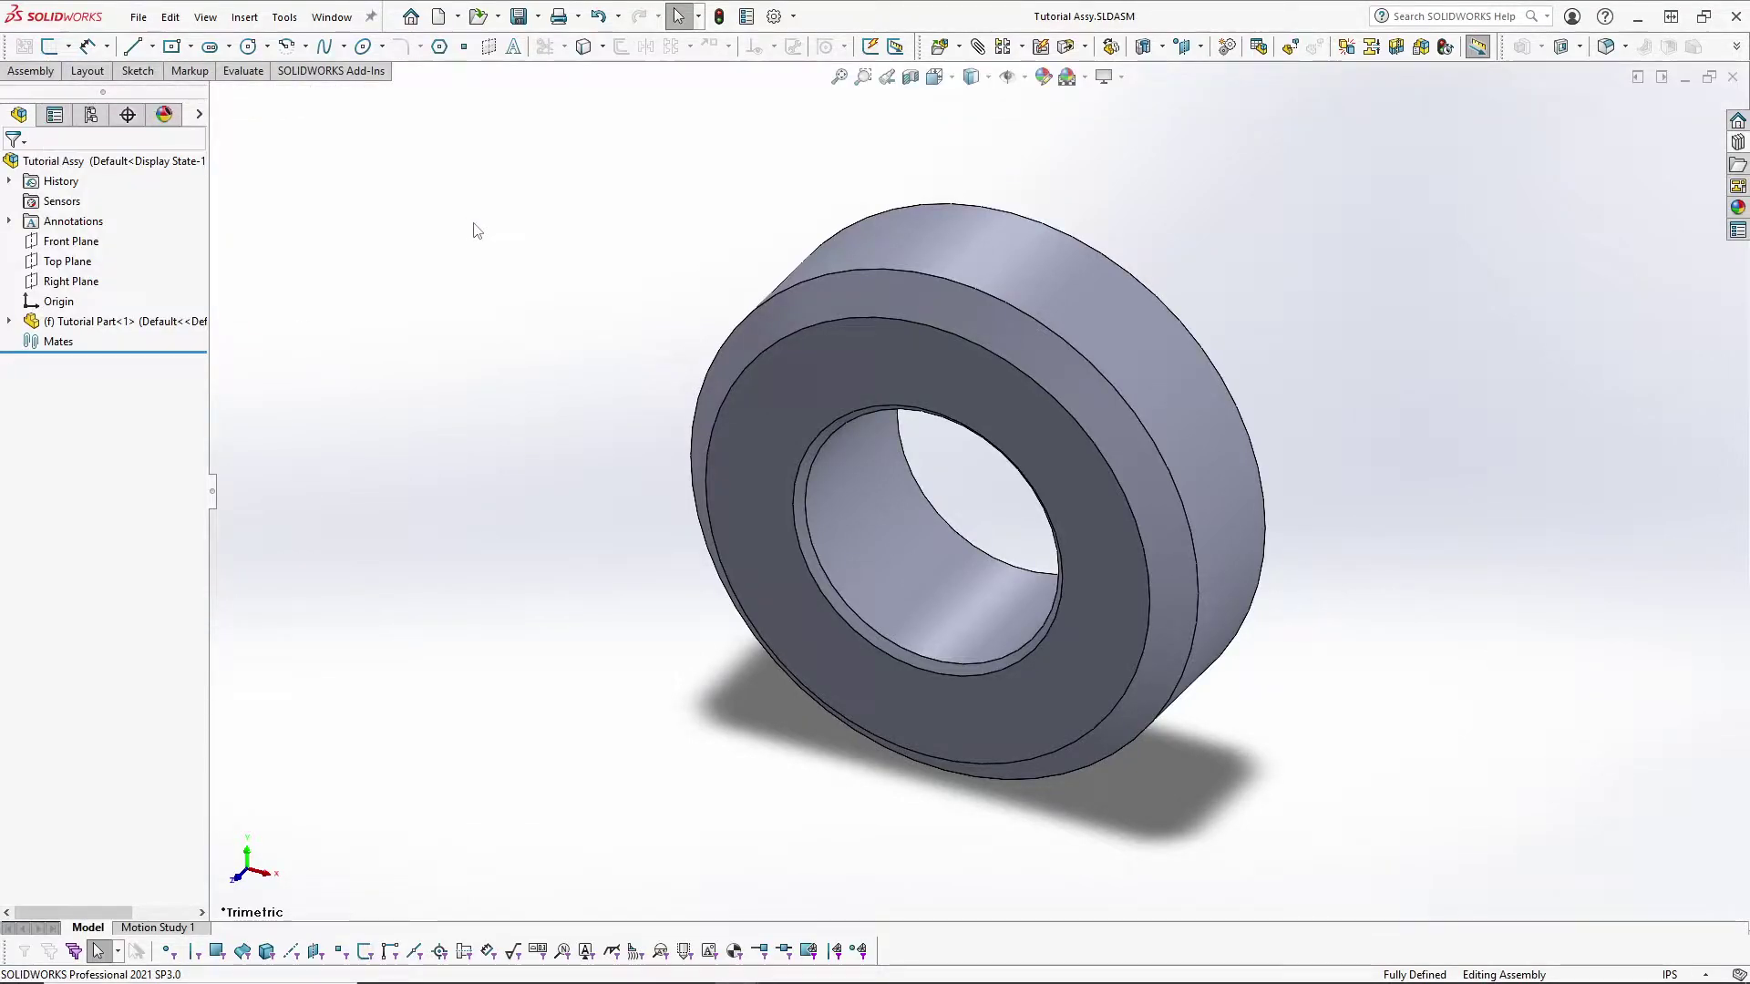
pyautogui.click(245, 18)
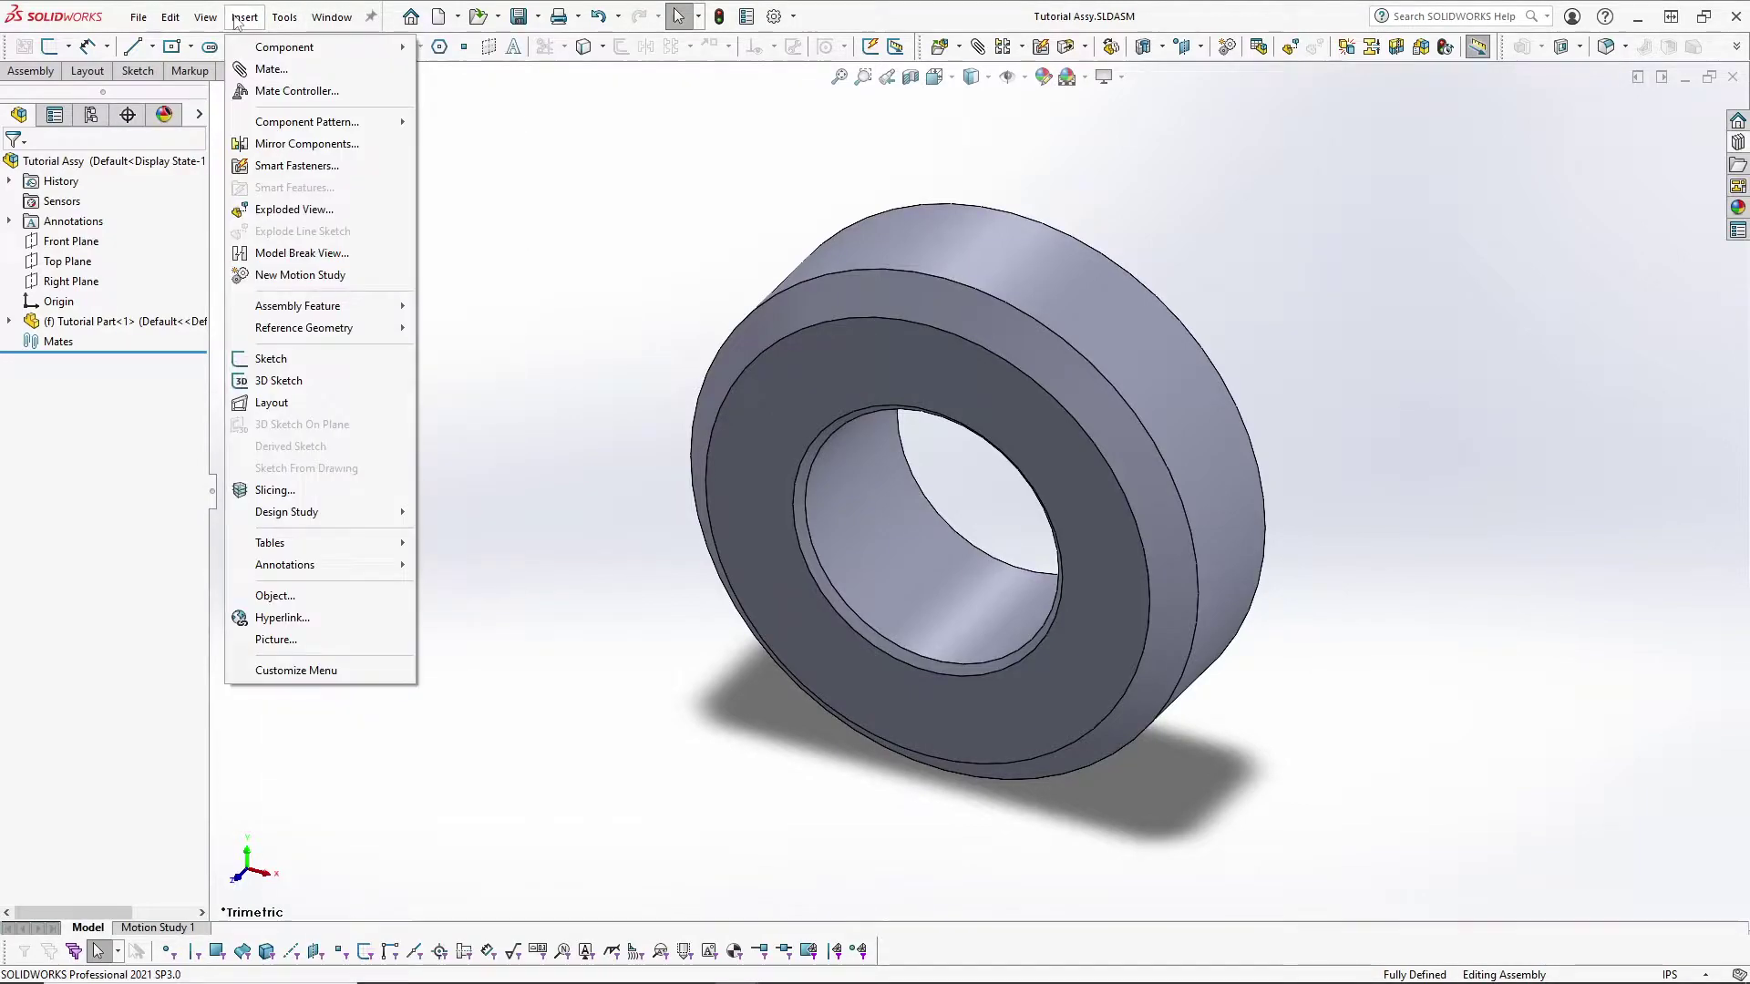
pyautogui.moveTo(264, 47)
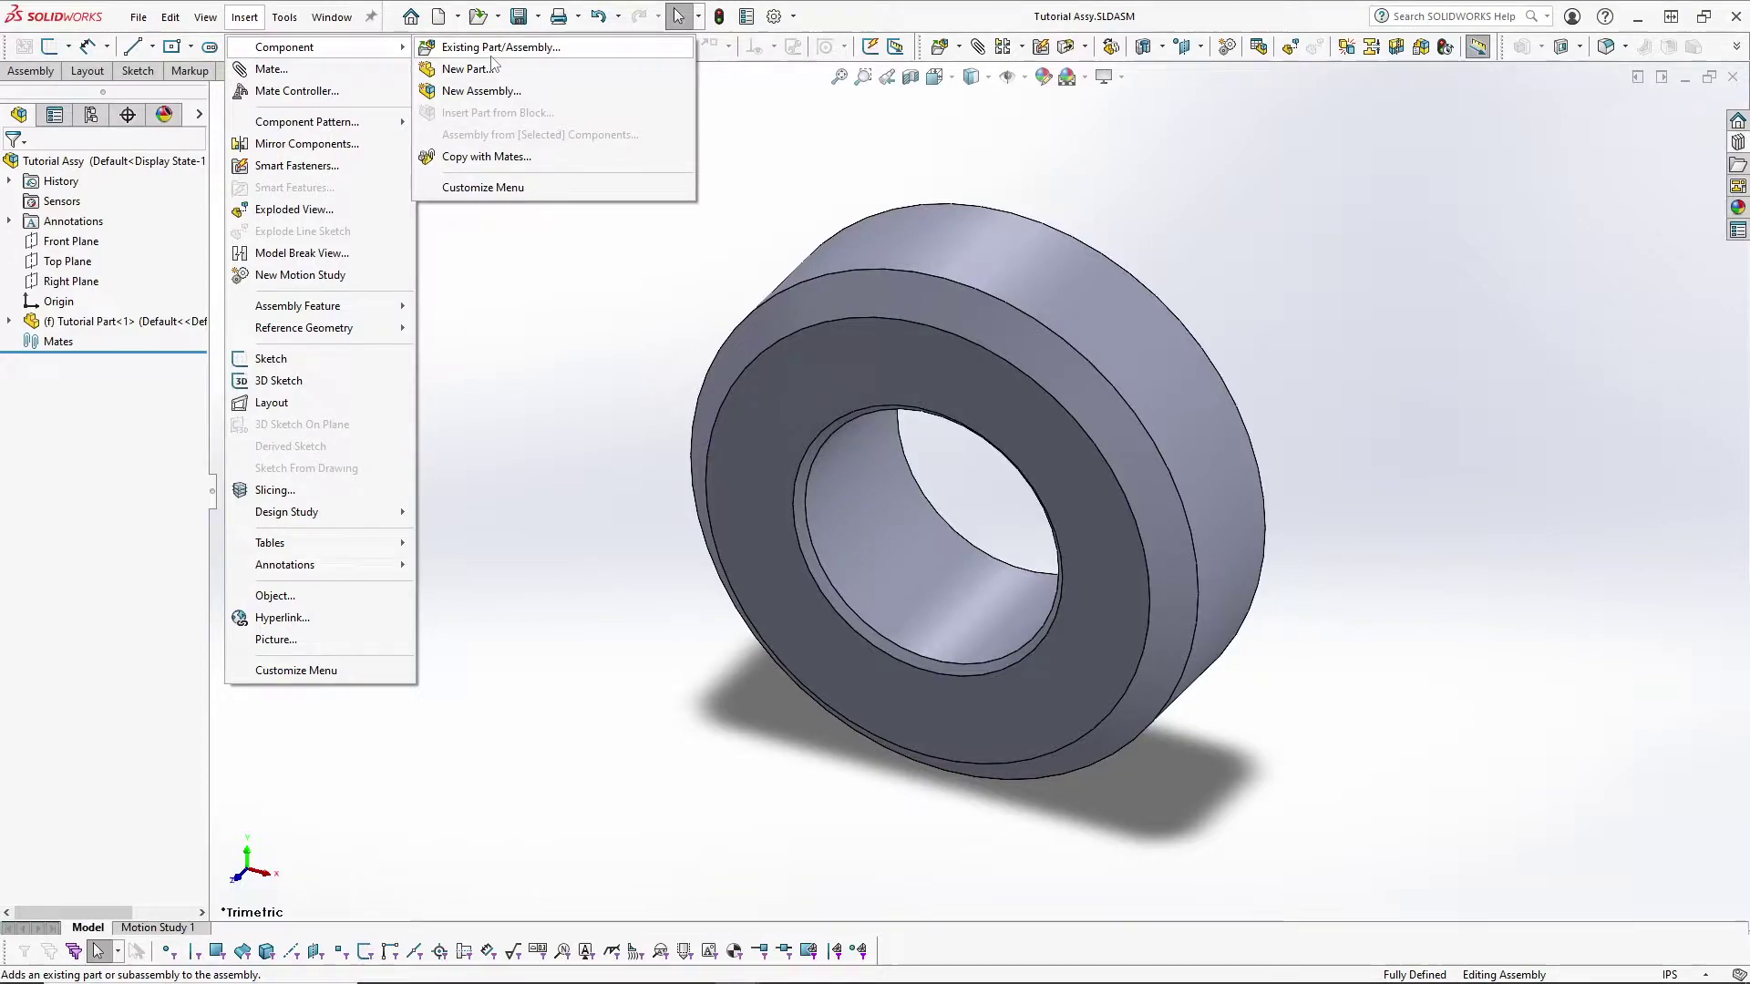
pyautogui.click(786, 147)
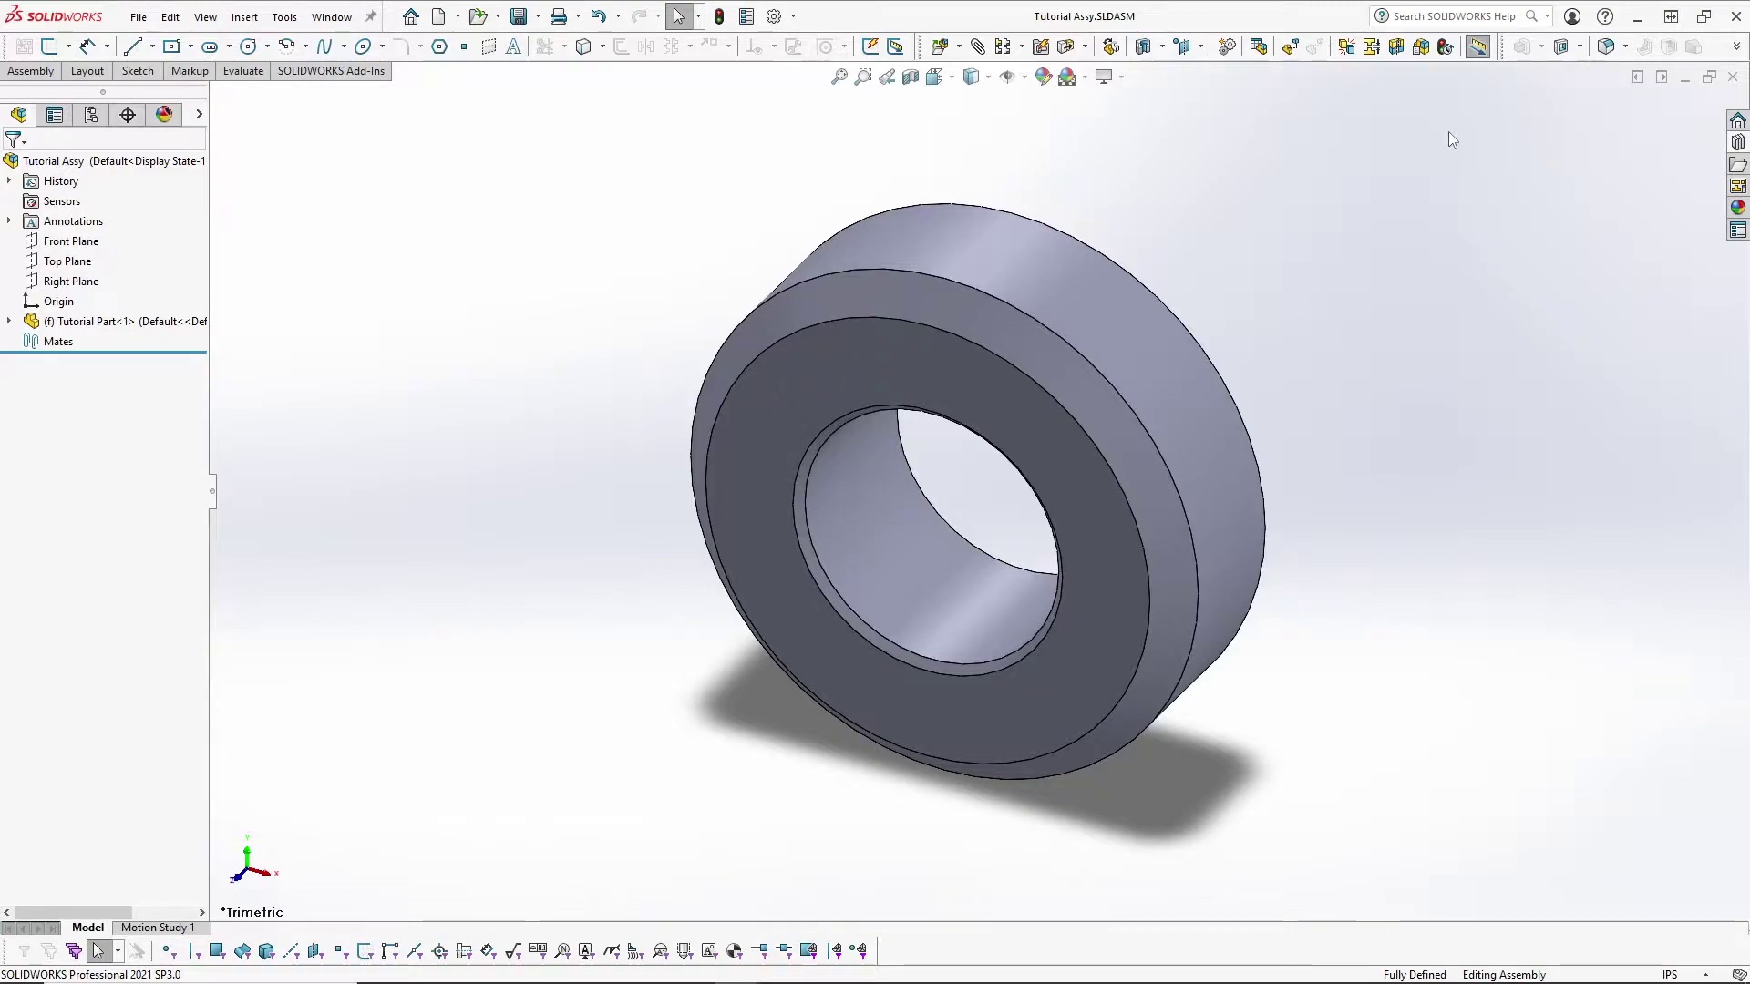
# Place two 6384K373 ball bearings from the Design Library, one on each side of the collar.
pyautogui.click(1738, 144)
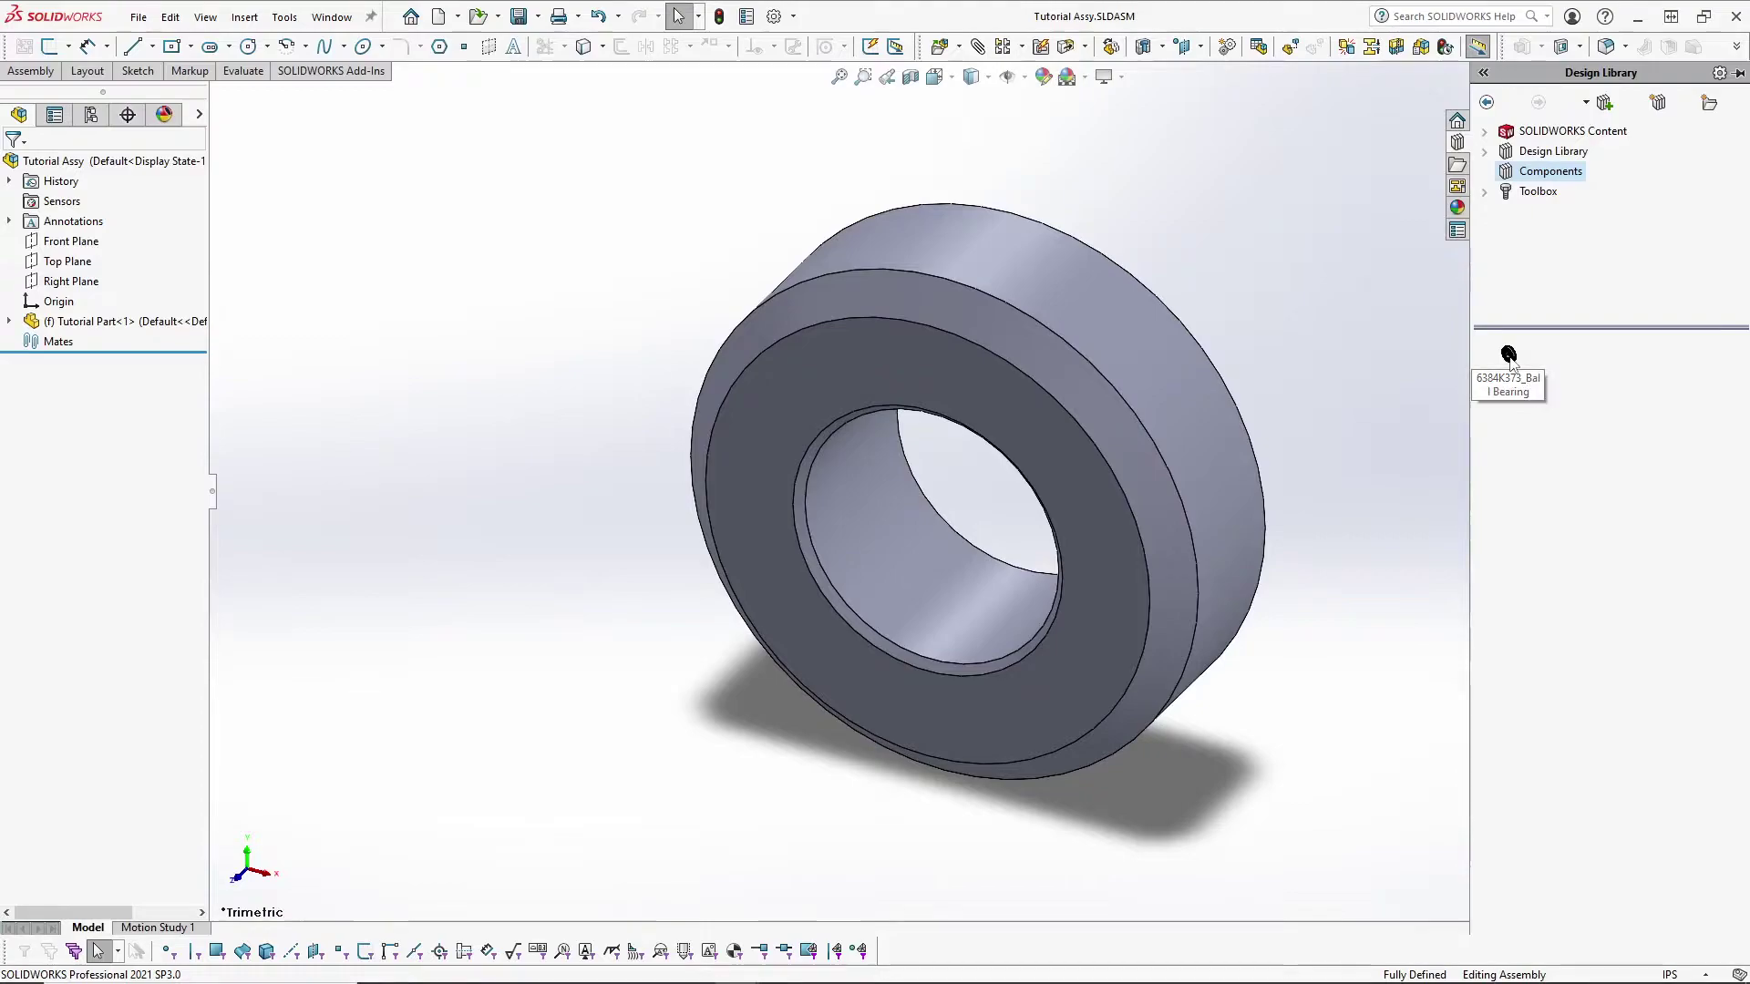
pyautogui.moveTo(1510, 358)
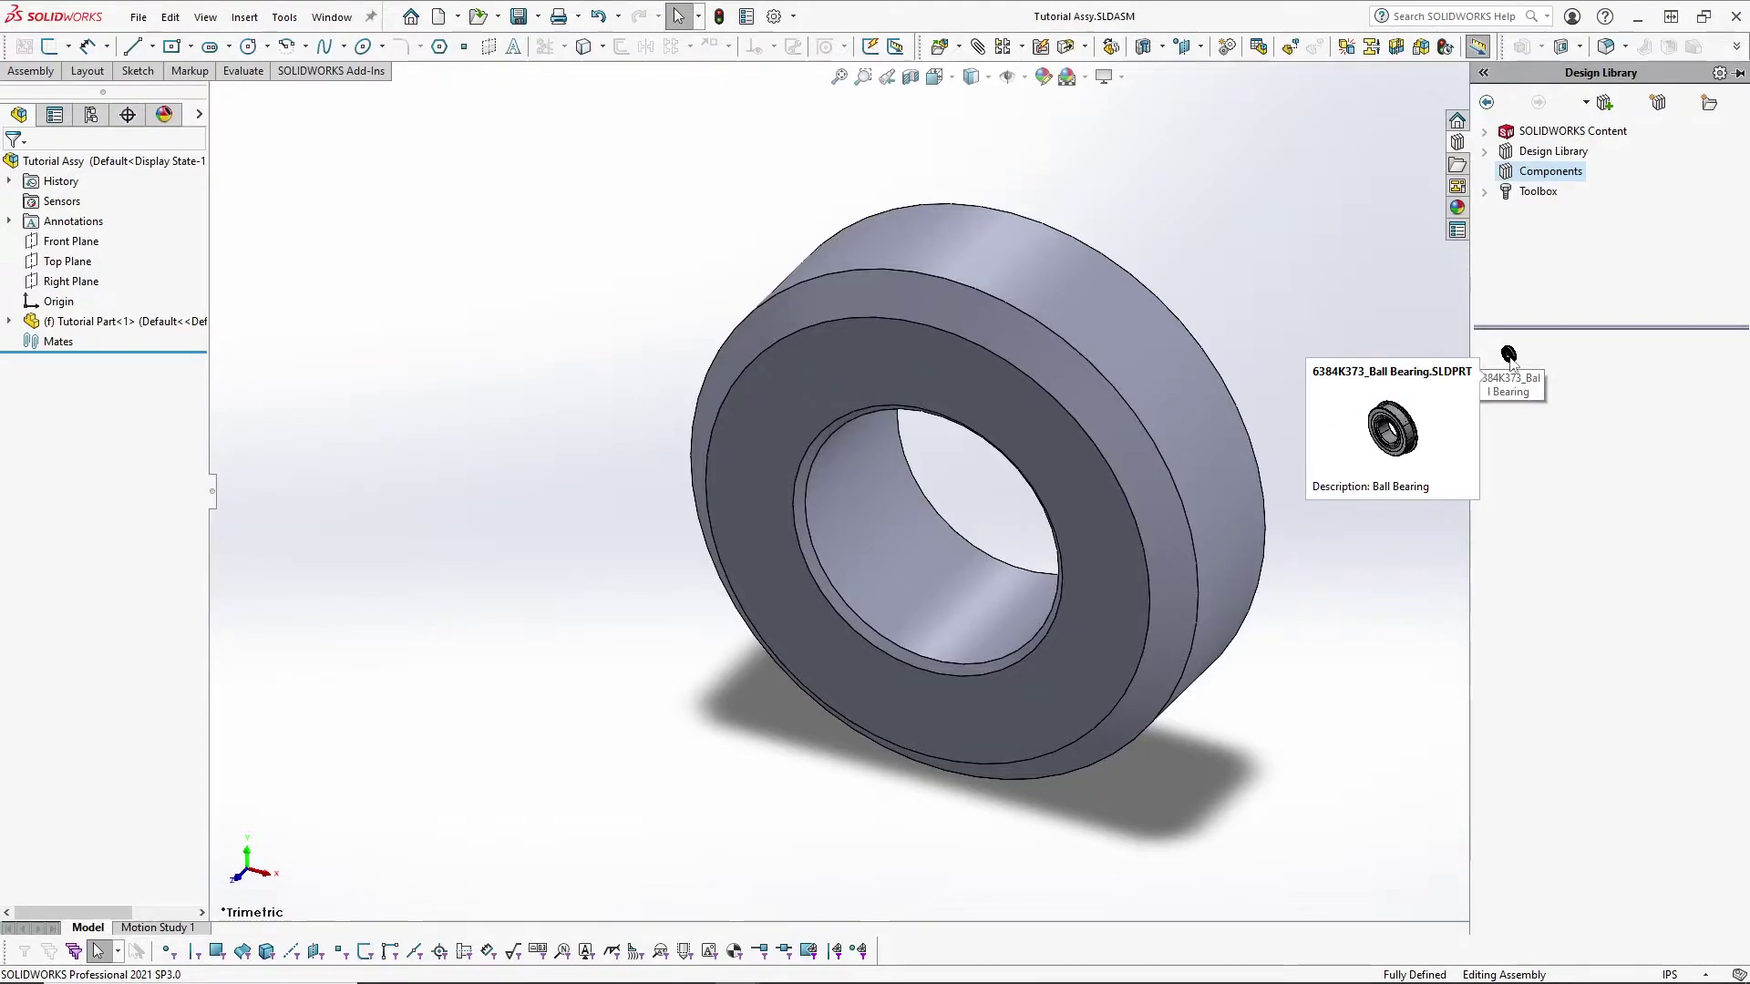
pyautogui.moveTo(1508, 357); pyautogui.dragTo(1353, 268)
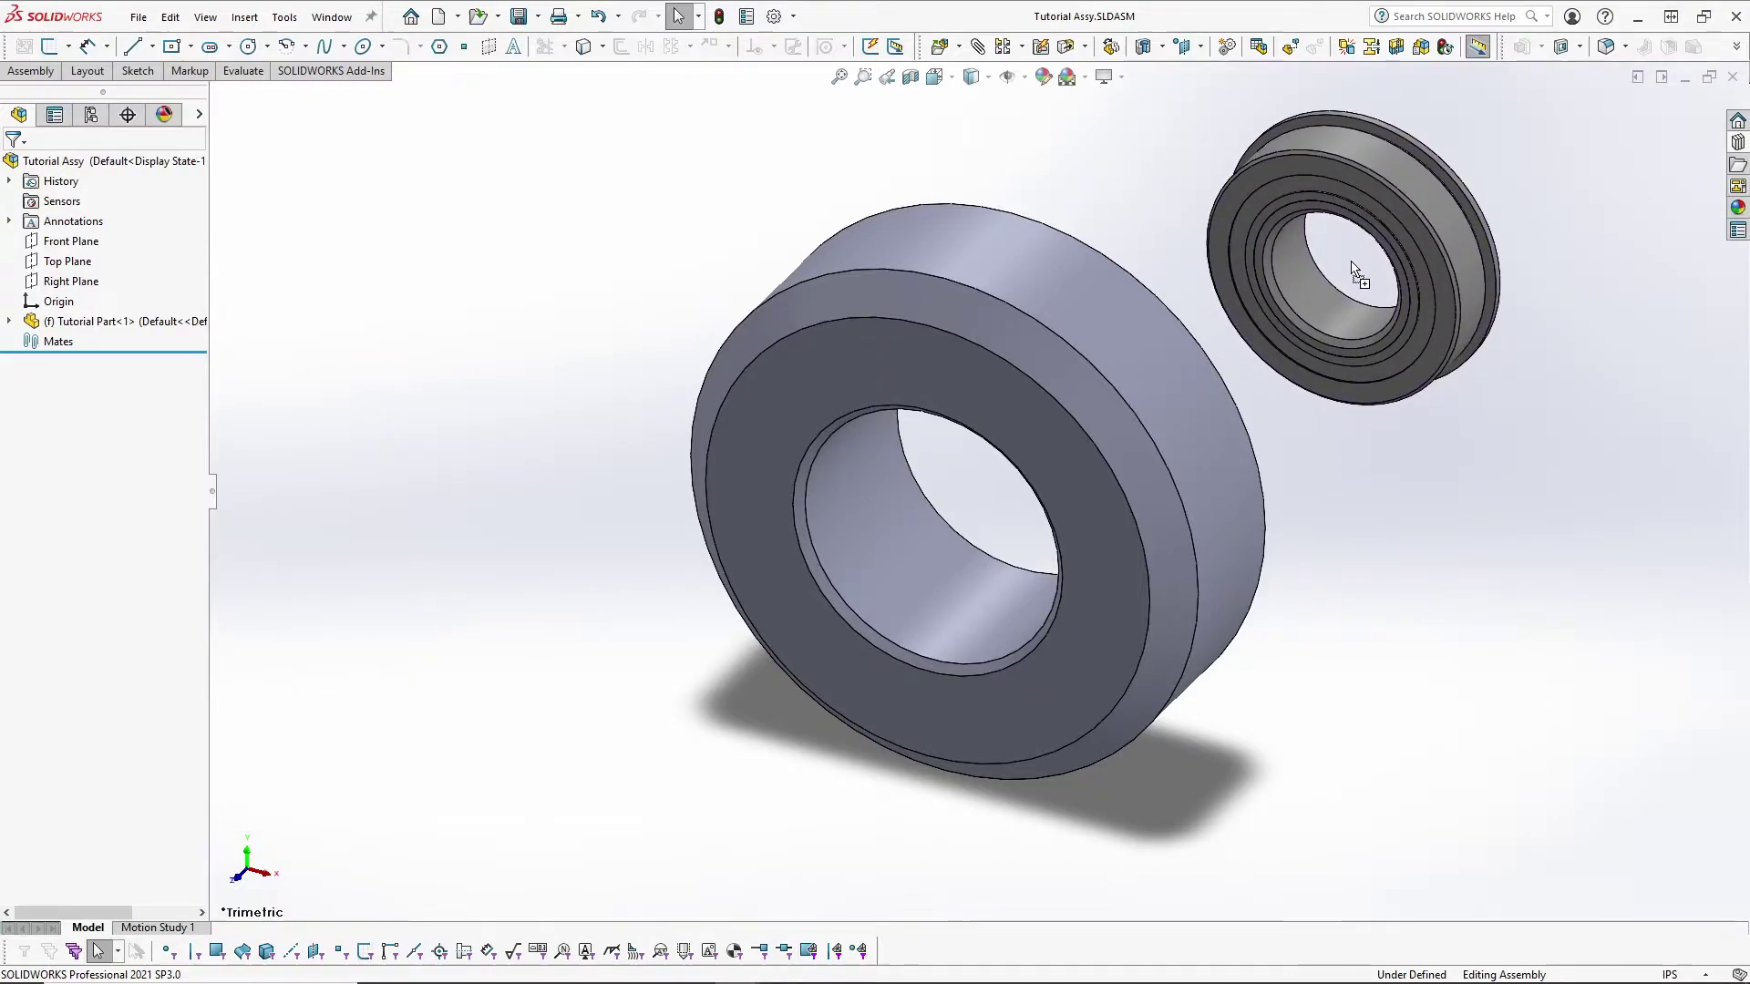
pyautogui.moveTo(1351, 262); pyautogui.dragTo(1349, 261)
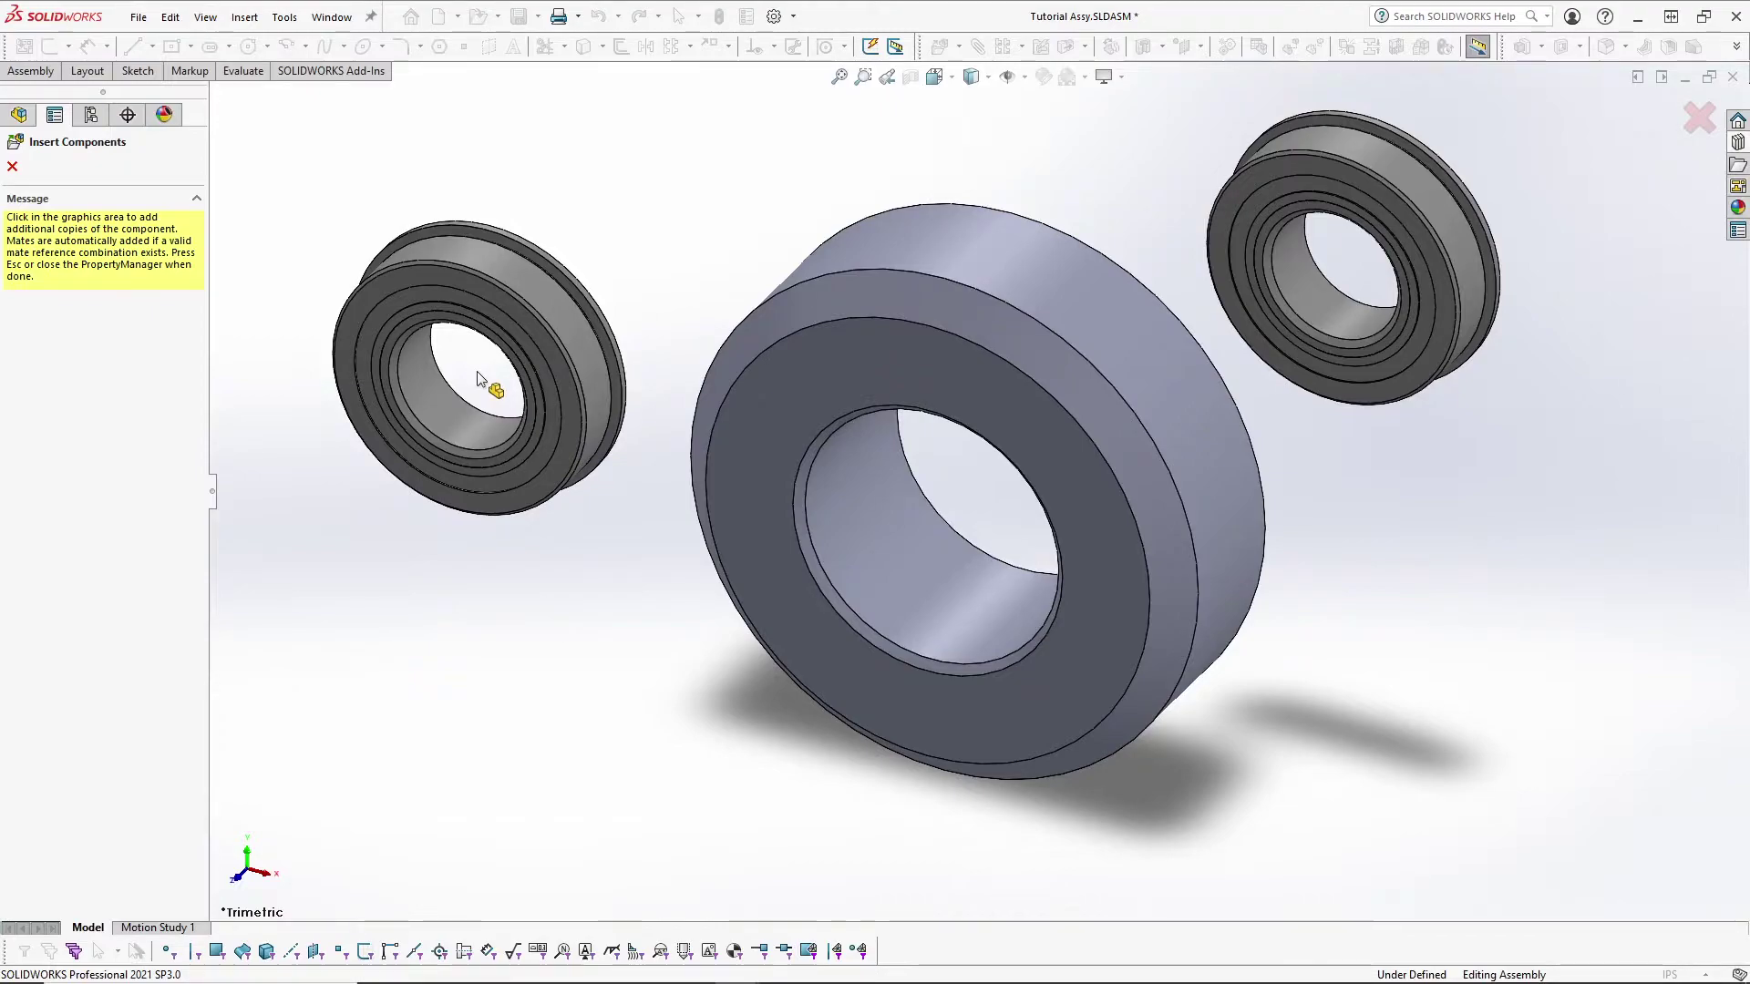
pyautogui.click(477, 378)
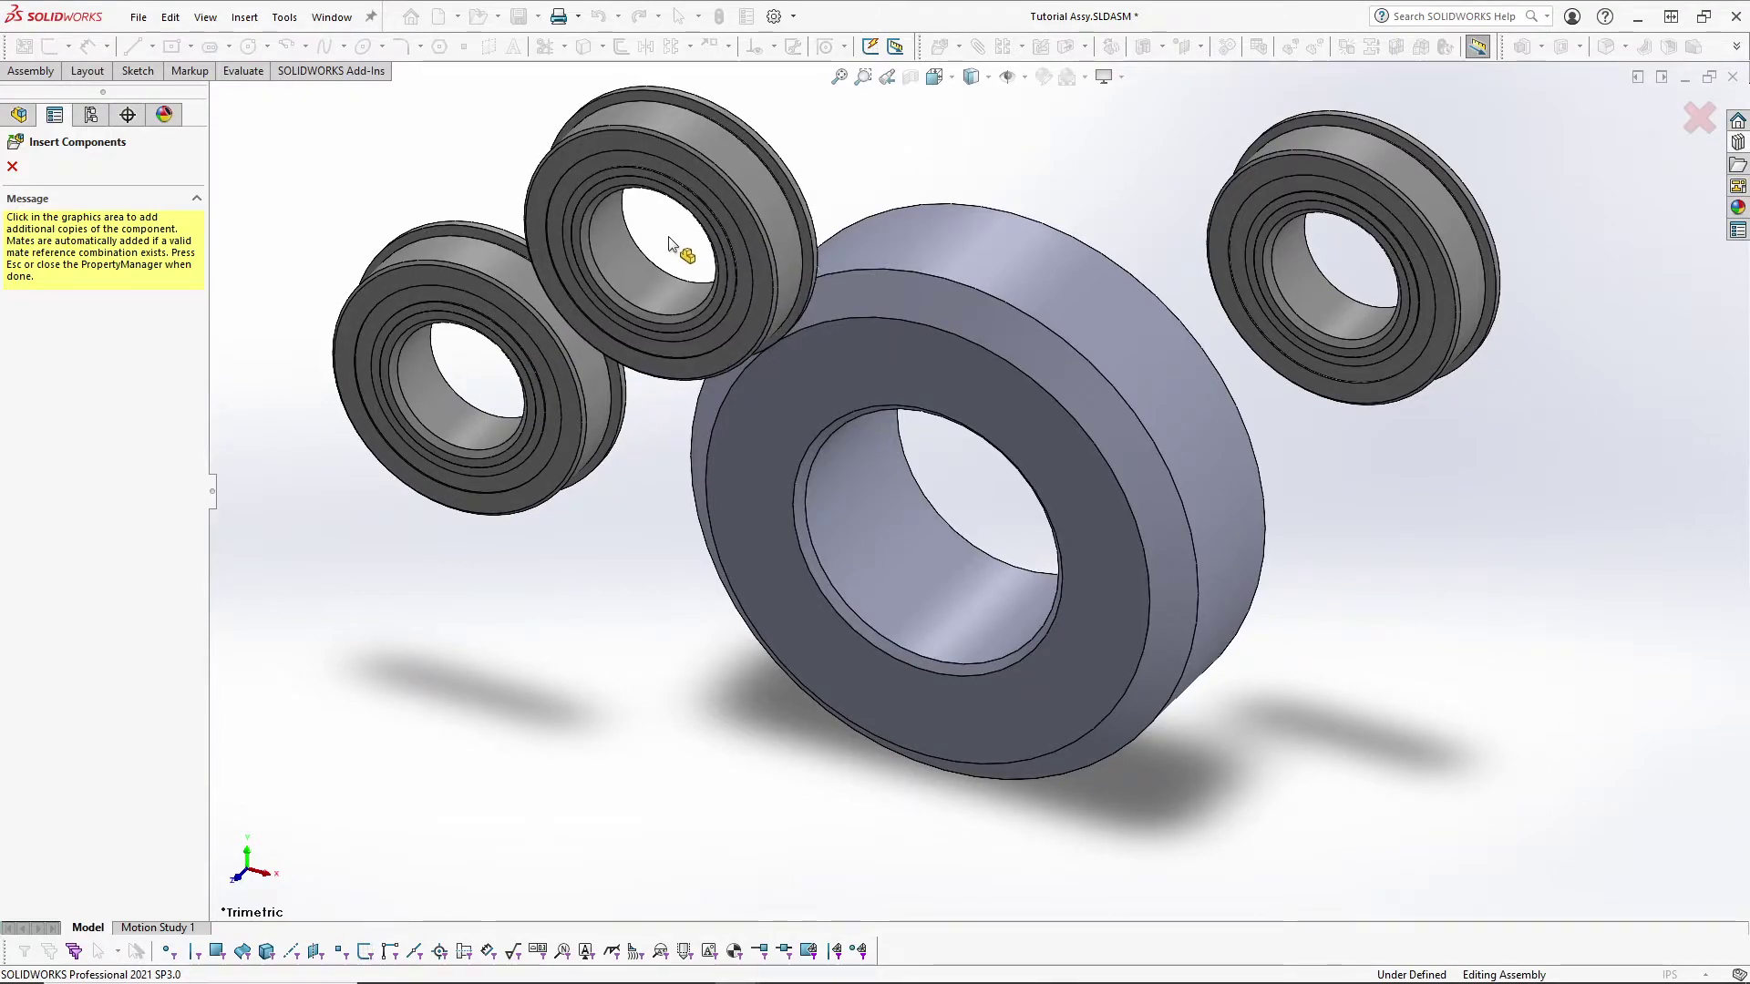
pyautogui.click(13, 167)
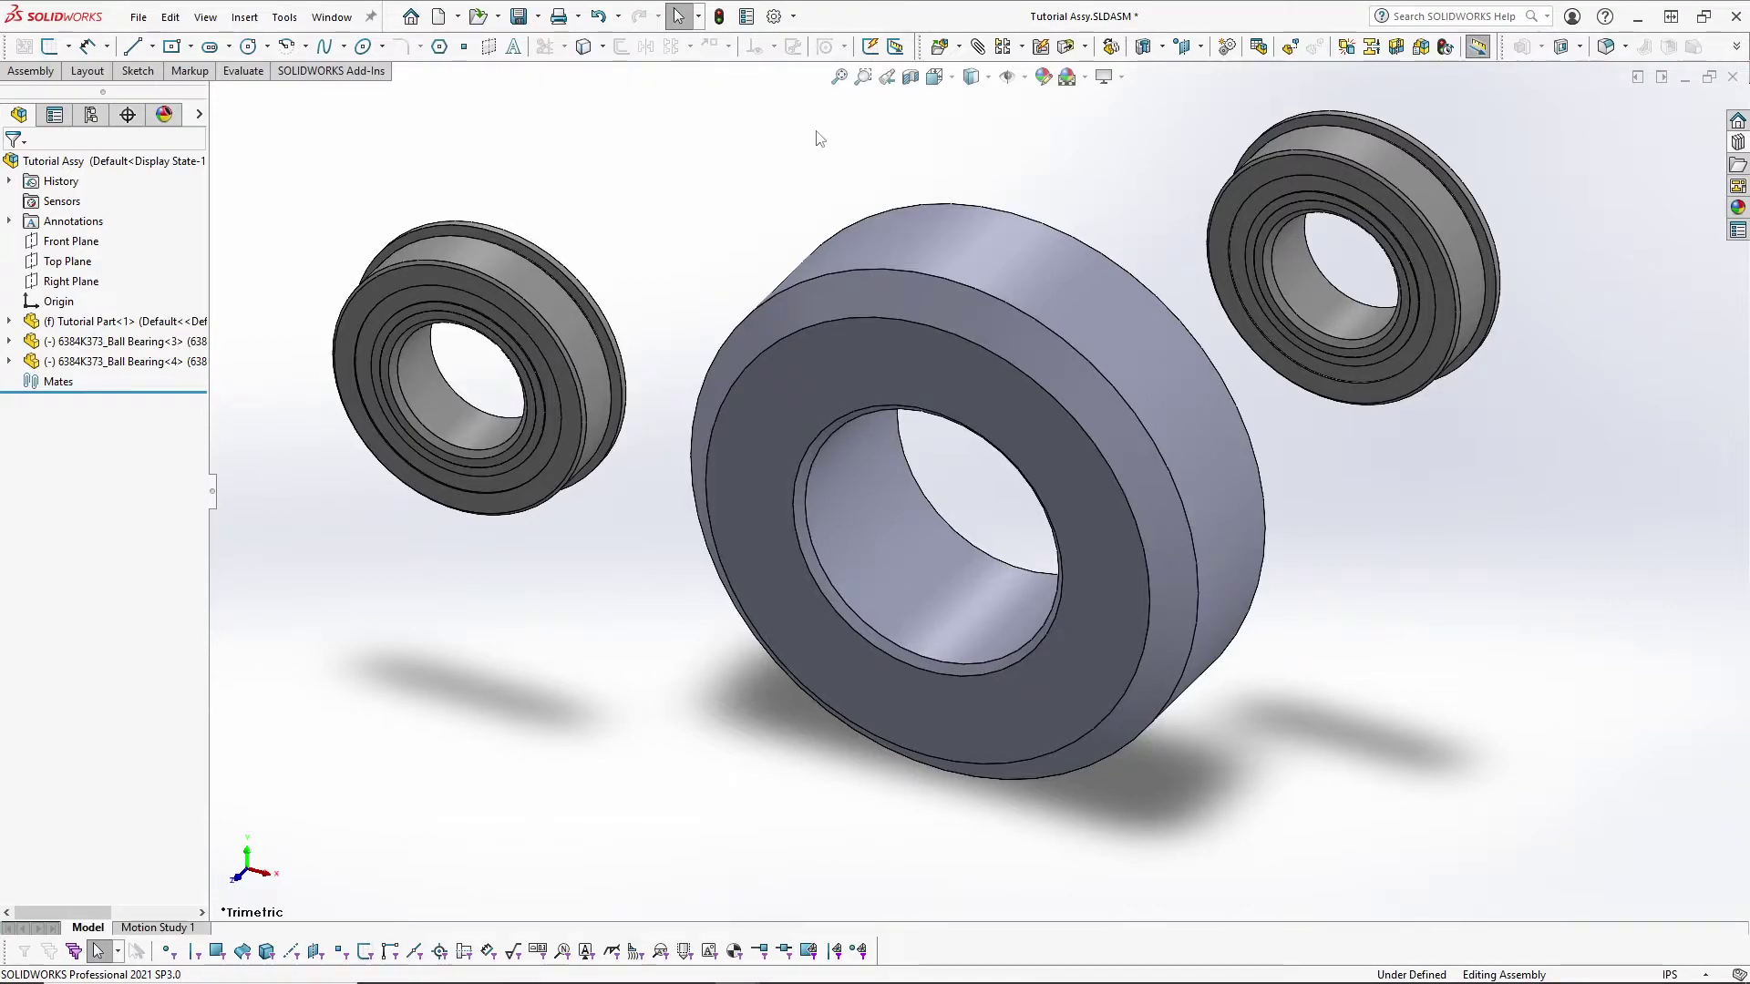
# Drag the right-hand bearing to reposition it freely beside the collar.
pyautogui.click(1433, 189)
pyautogui.moveTo(1432, 189); pyautogui.dragTo(1417, 156)
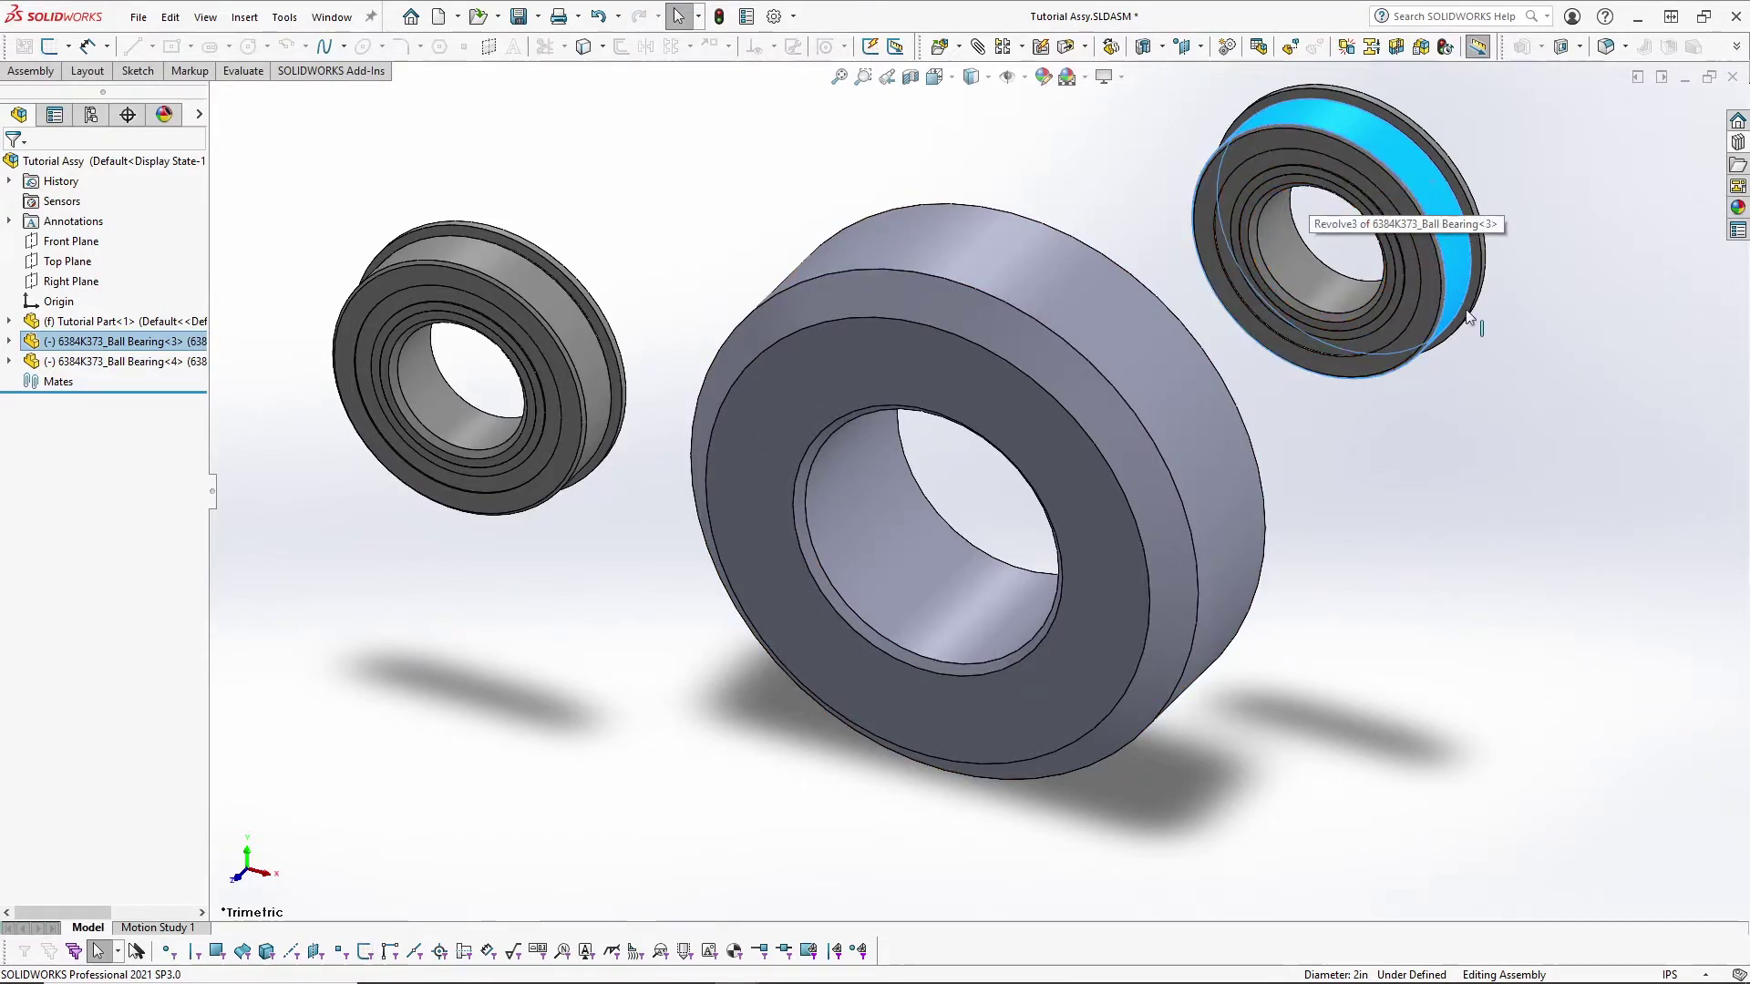
pyautogui.click(1542, 394)
# Mate the right bearing's outer face concentric with the collar's bore and check the result.
pyautogui.click(1445, 219)
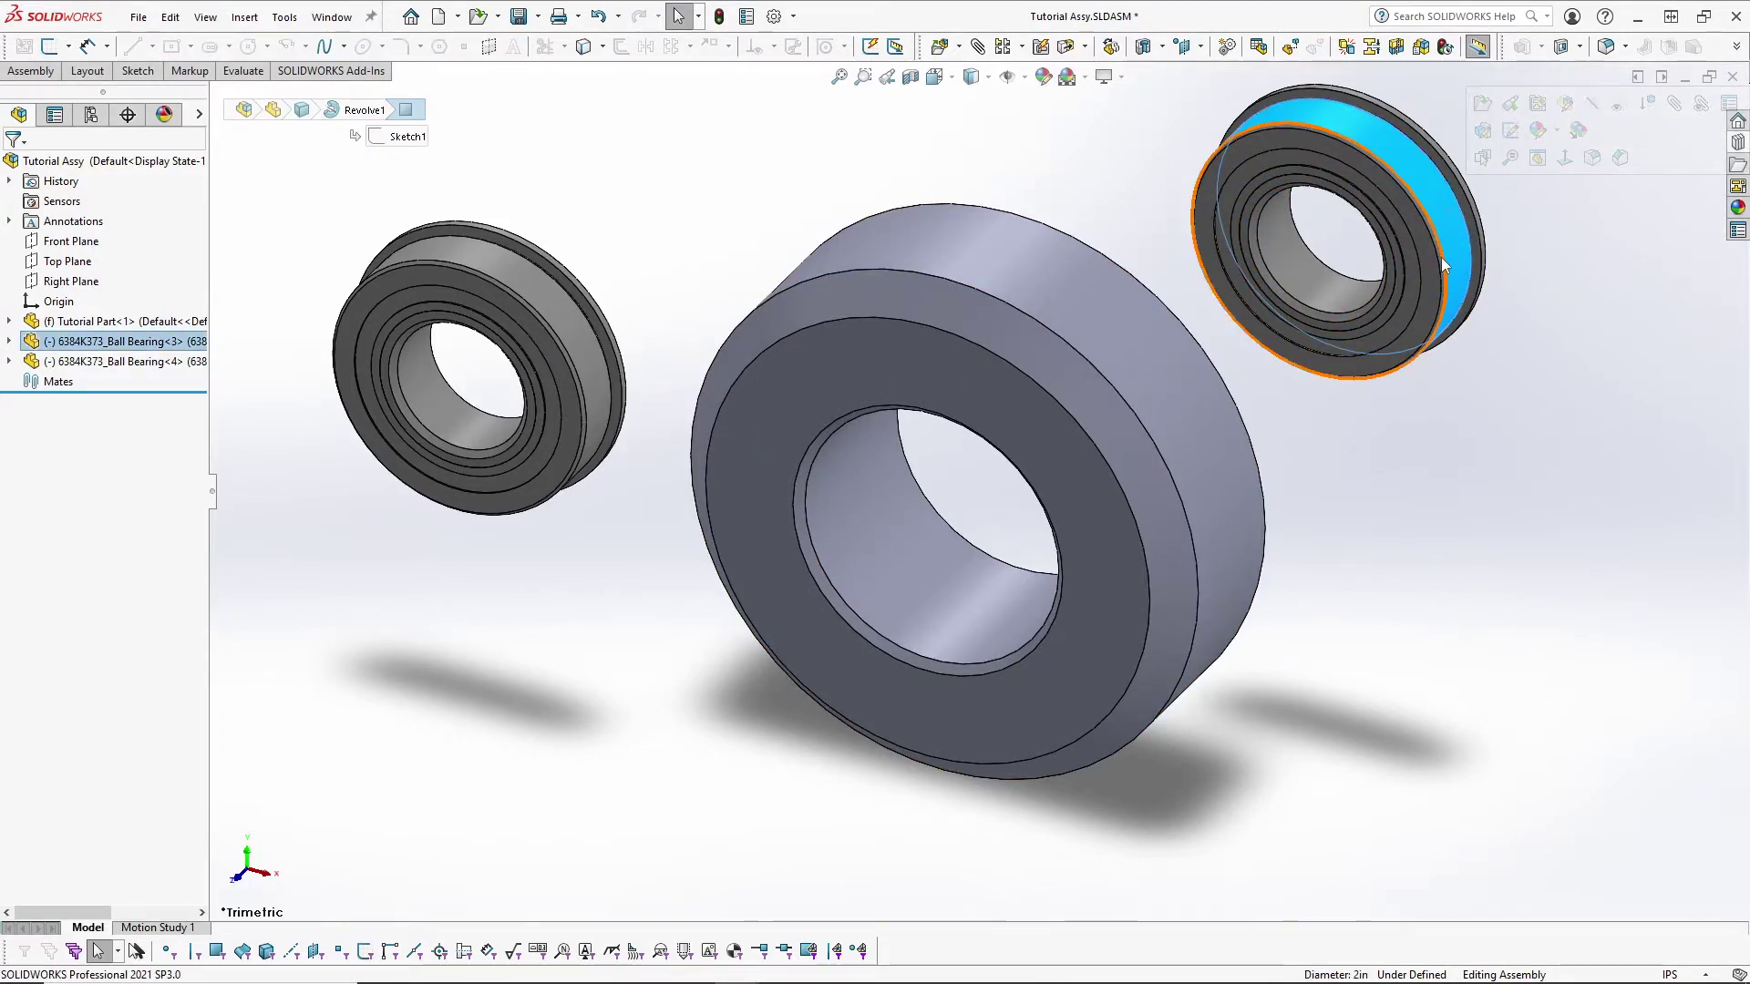
pyautogui.keyDown('ctrl'); pyautogui.click(888, 543); pyautogui.keyUp('ctrl')
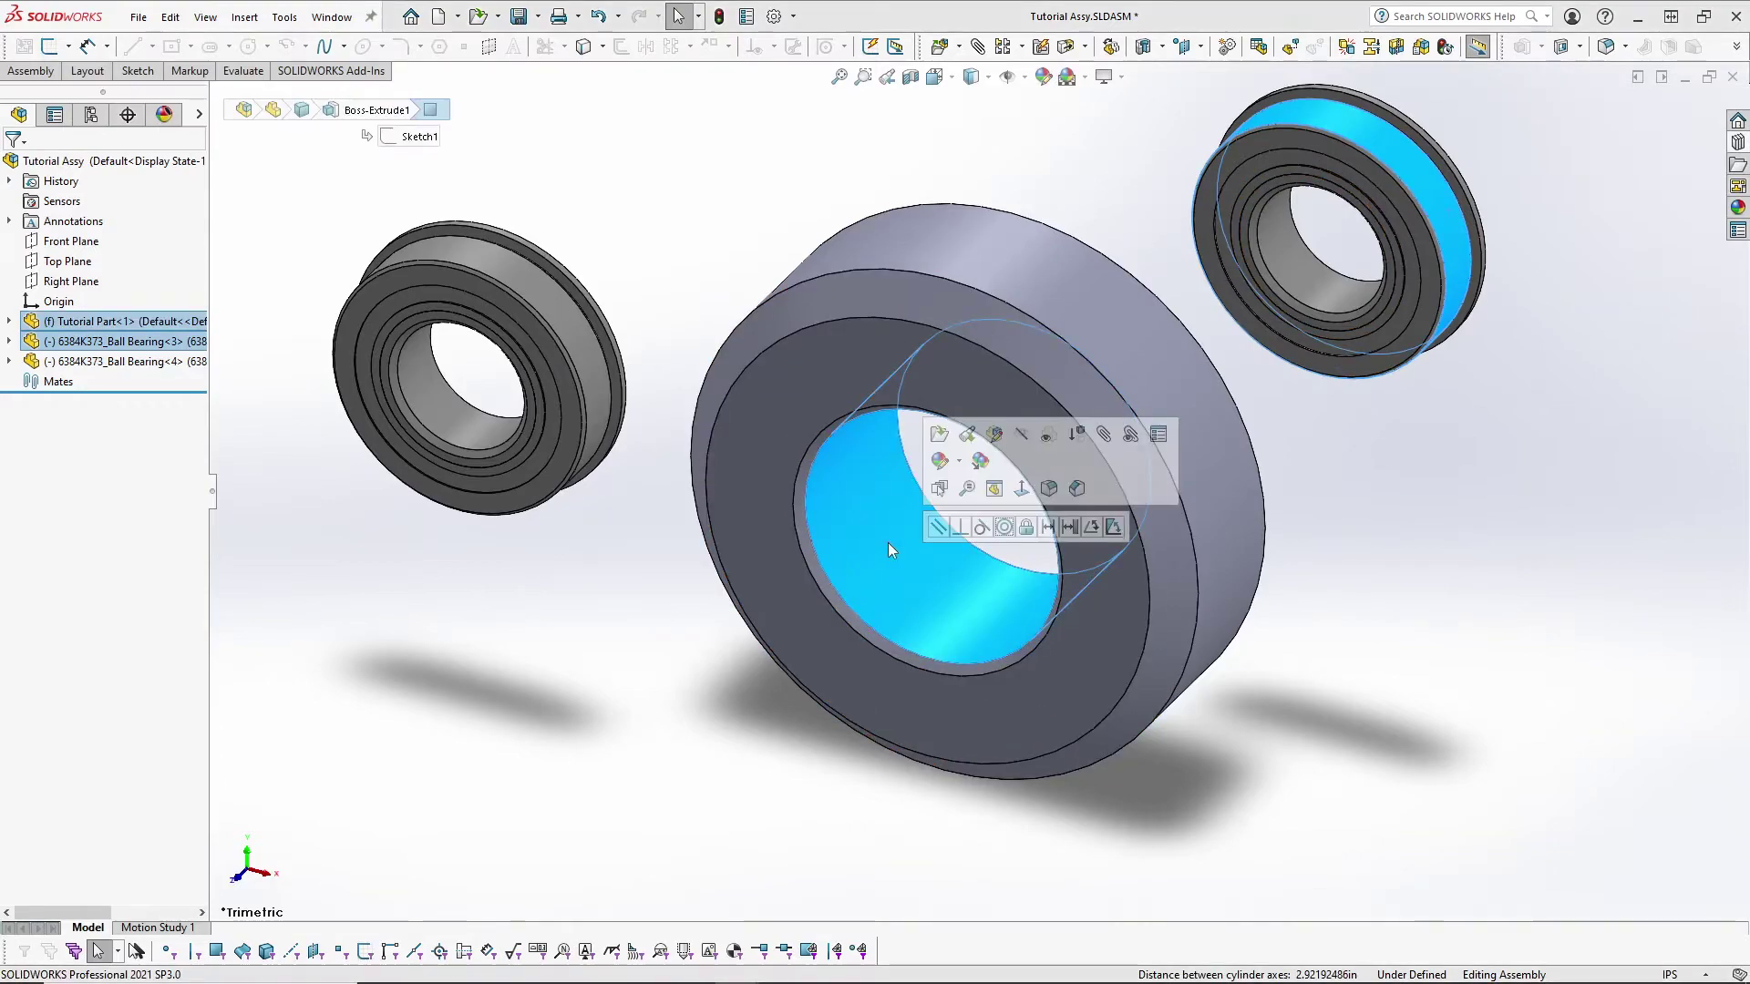
pyautogui.click(1003, 527)
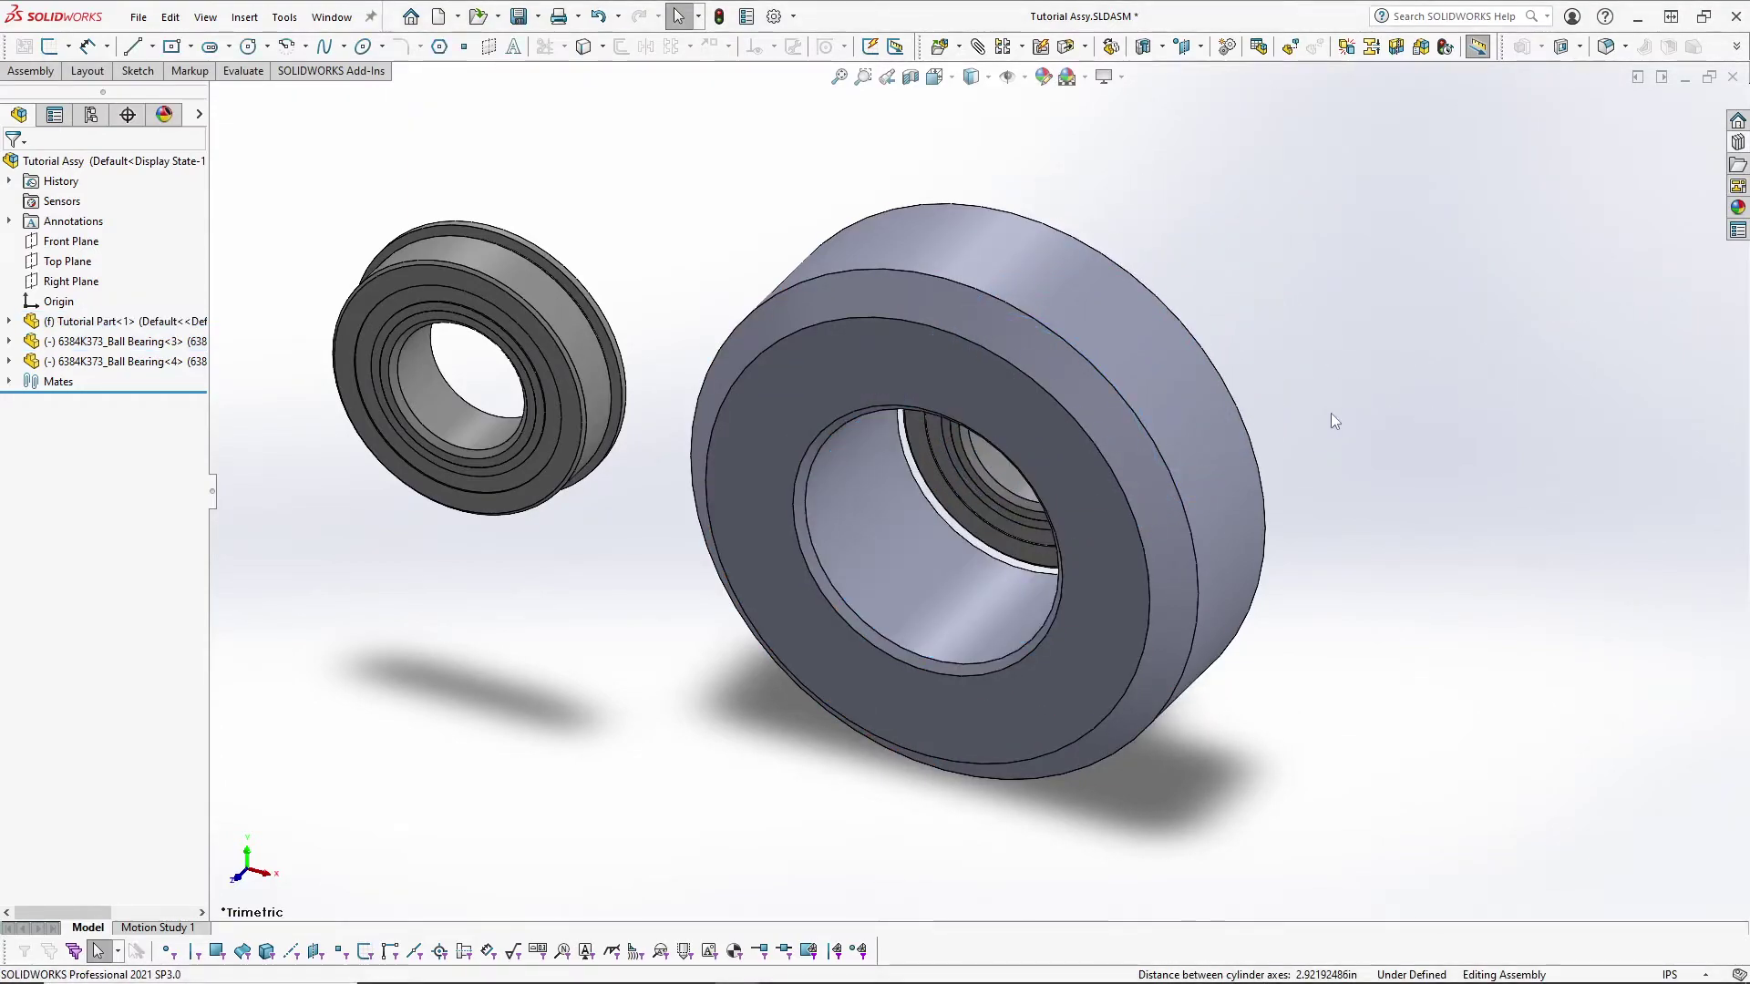
pyautogui.moveTo(1326, 304)
pyautogui.mouseDown(button='middle')
pyautogui.moveTo(1129, 410)
pyautogui.moveTo(1184, 429)
pyautogui.moveTo(1233, 402)
pyautogui.moveTo(1268, 321)
pyautogui.moveTo(1172, 374)
pyautogui.moveTo(1035, 339)
pyautogui.moveTo(1041, 229)
pyautogui.moveTo(1333, 272)
pyautogui.moveTo(1222, 351)
pyautogui.moveTo(1273, 332)
pyautogui.moveTo(1230, 386)
pyautogui.moveTo(1101, 371)
pyautogui.moveTo(1233, 328)
pyautogui.moveTo(1317, 272)
pyautogui.mouseUp(button='middle')
pyautogui.press('Escape')
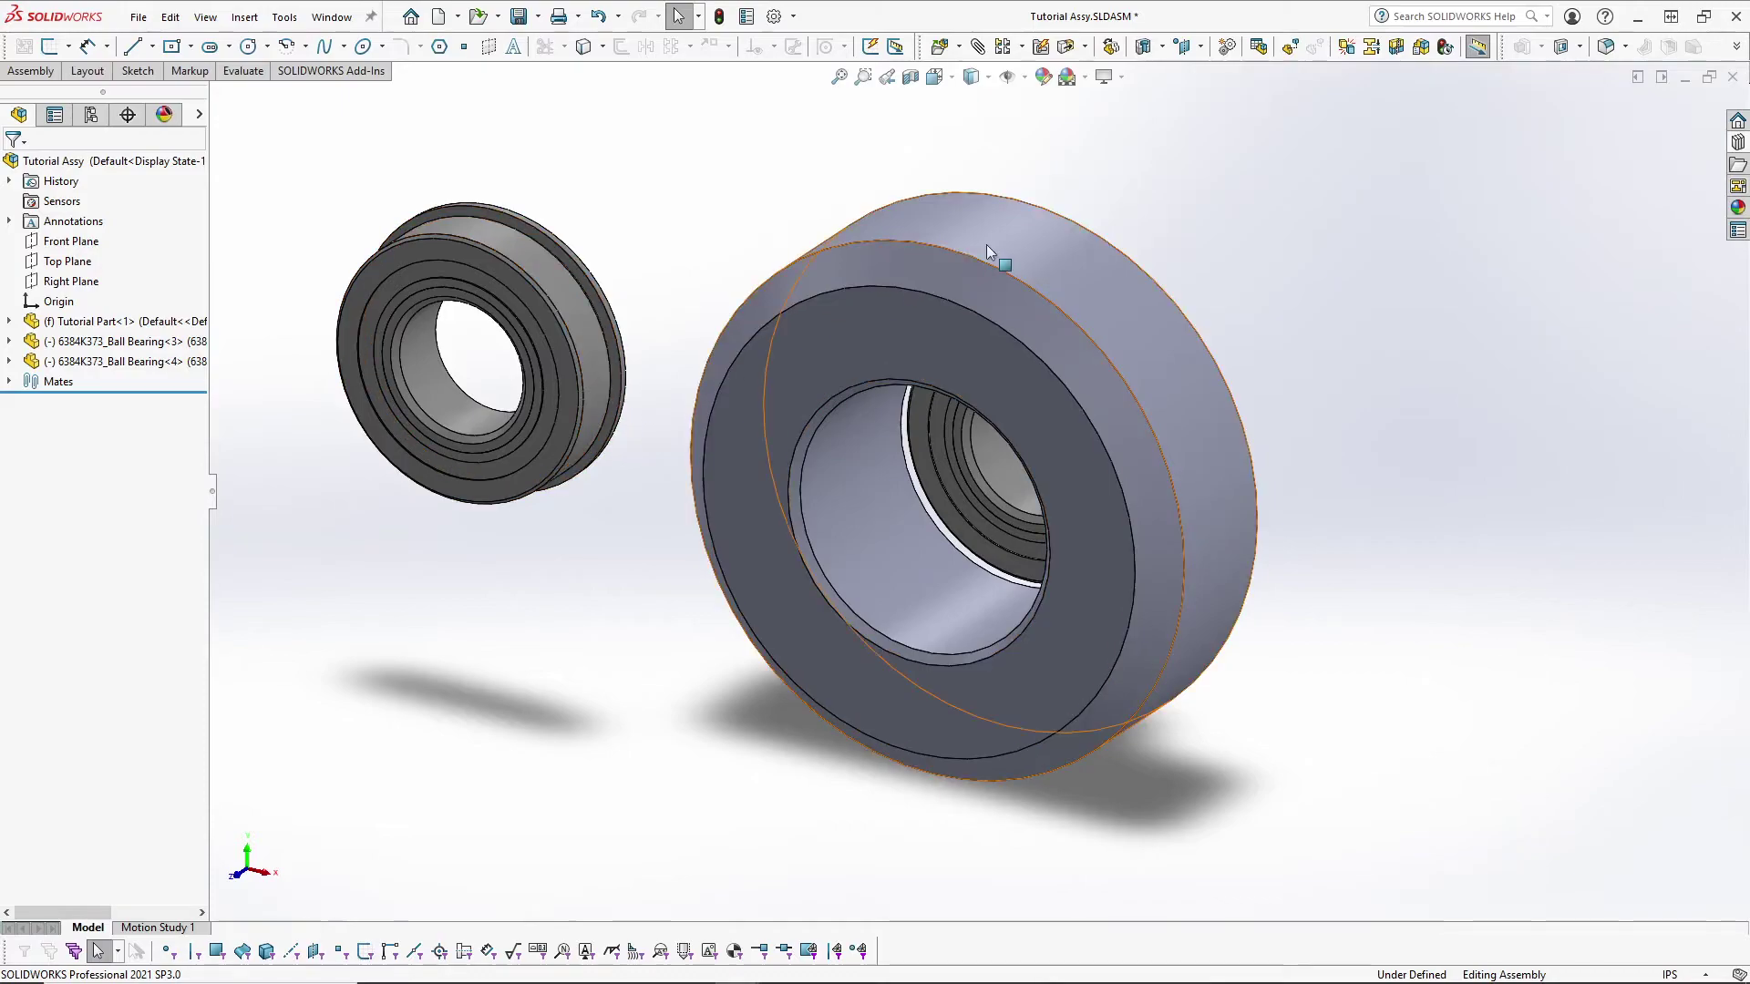
# Rotate the loose left-hand Ball Bearing<4> around so it faces the collar.
pyautogui.moveTo(986, 244); pyautogui.dragTo(877, 318, button='middle')
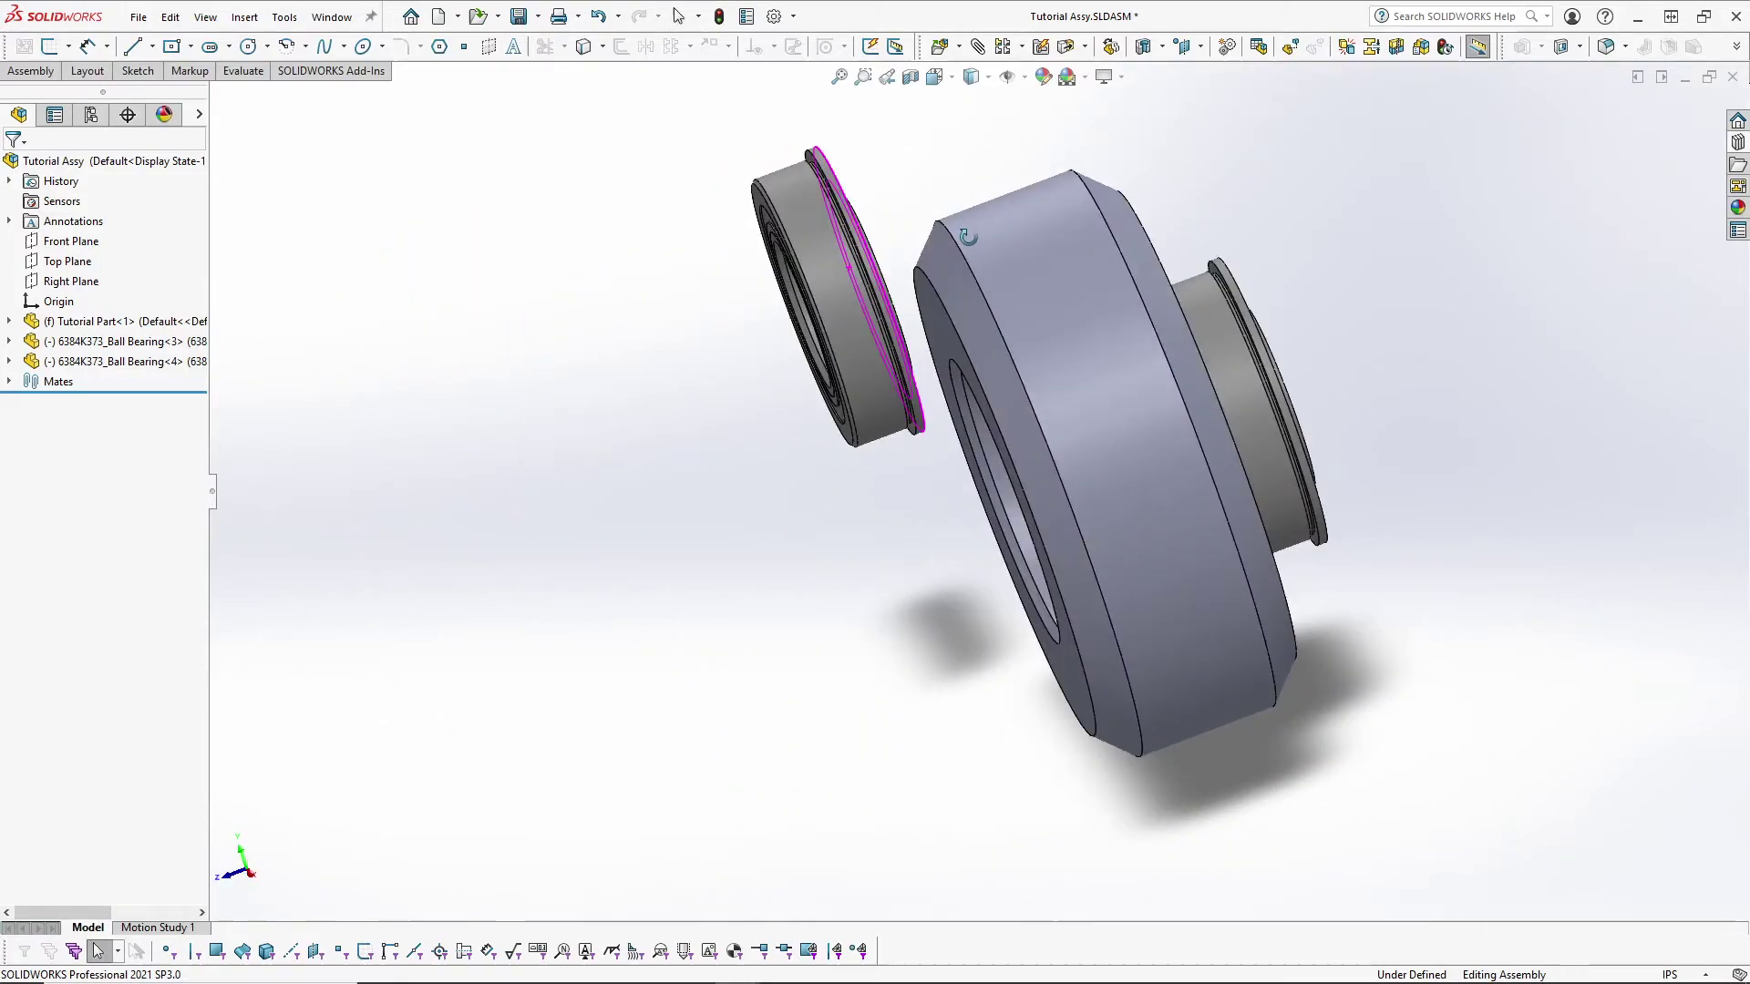
pyautogui.moveTo(968, 237); pyautogui.dragTo(1203, 290, button='middle')
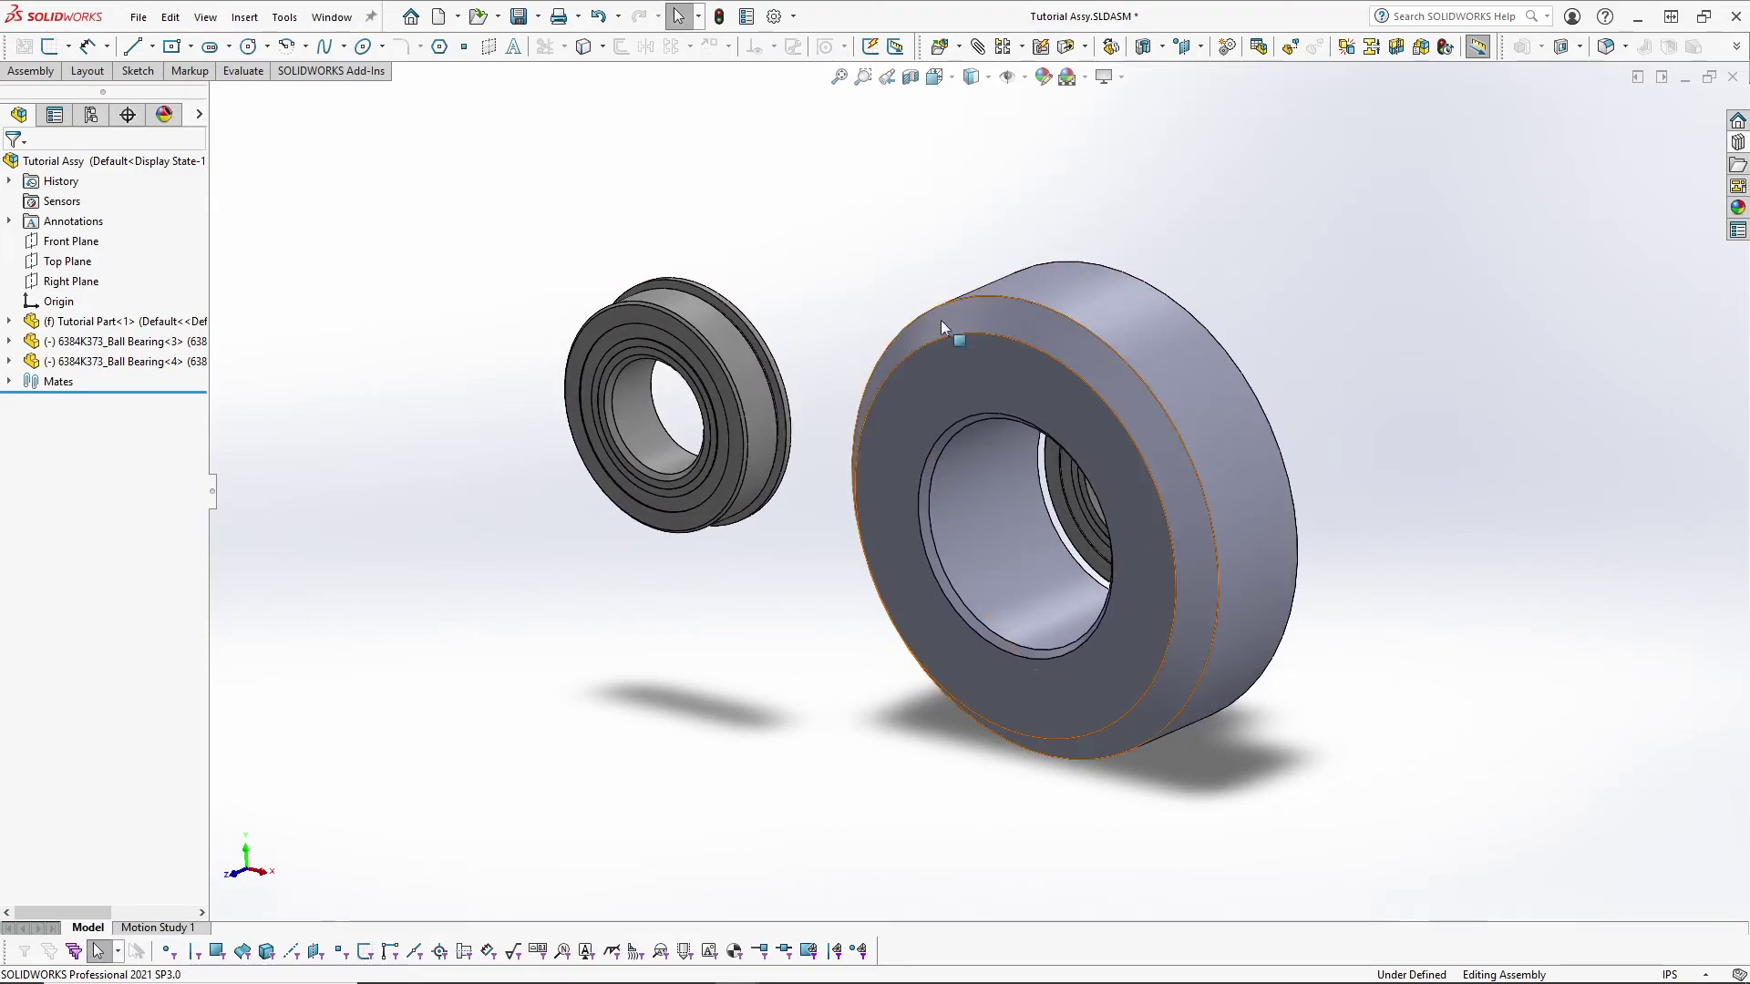
pyautogui.click(716, 326)
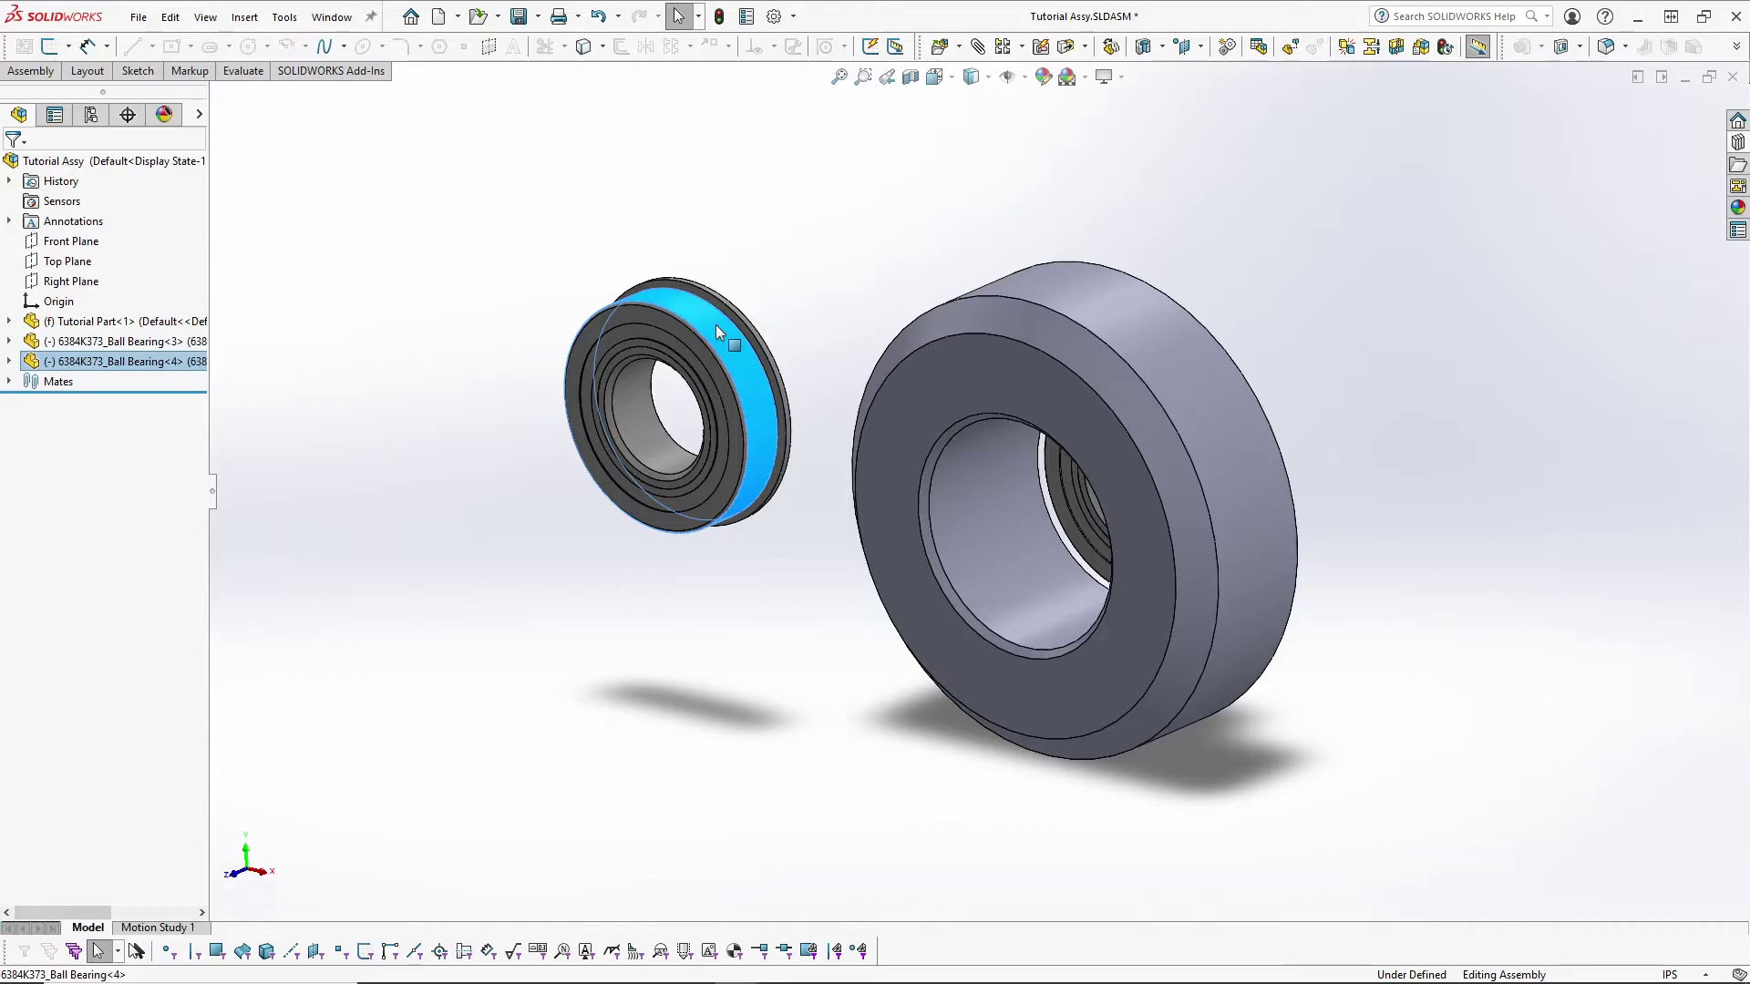
pyautogui.moveTo(717, 328); pyautogui.dragTo(1110, 220, button='right')
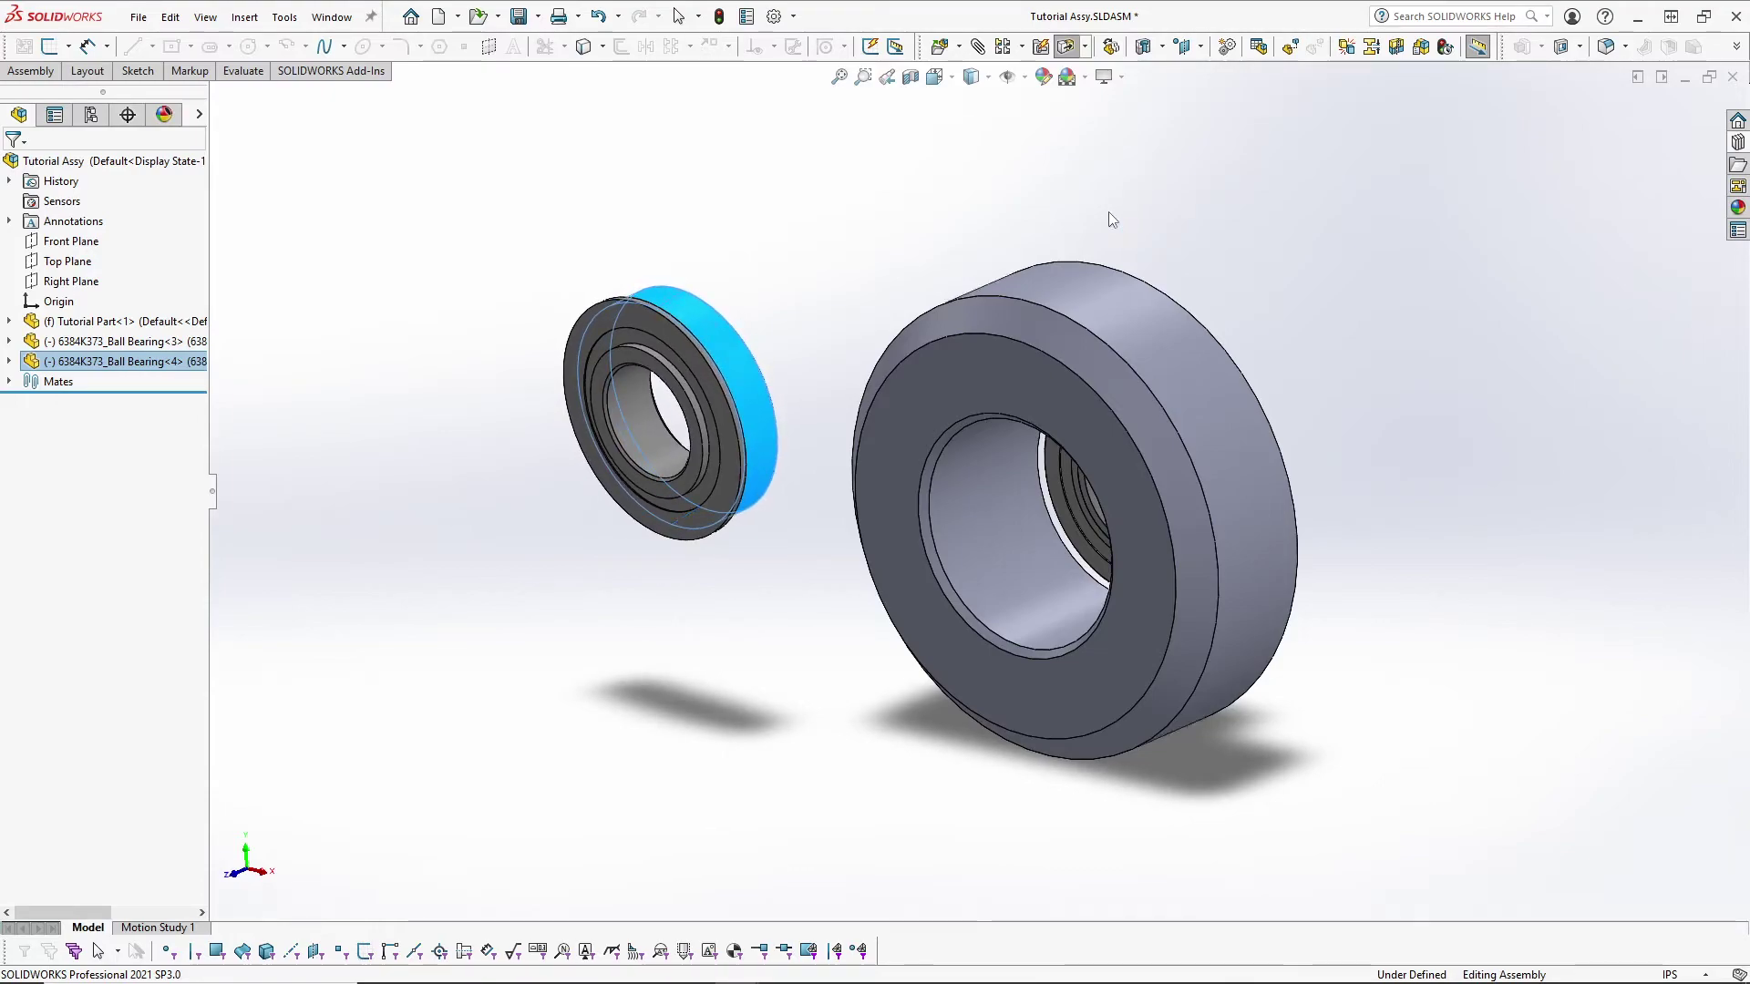
pyautogui.click(1289, 384)
# Slide the mated Ball Bearing<3> along its axis out the collar's far end.
pyautogui.moveTo(1289, 385); pyautogui.dragTo(1151, 449, button='middle')
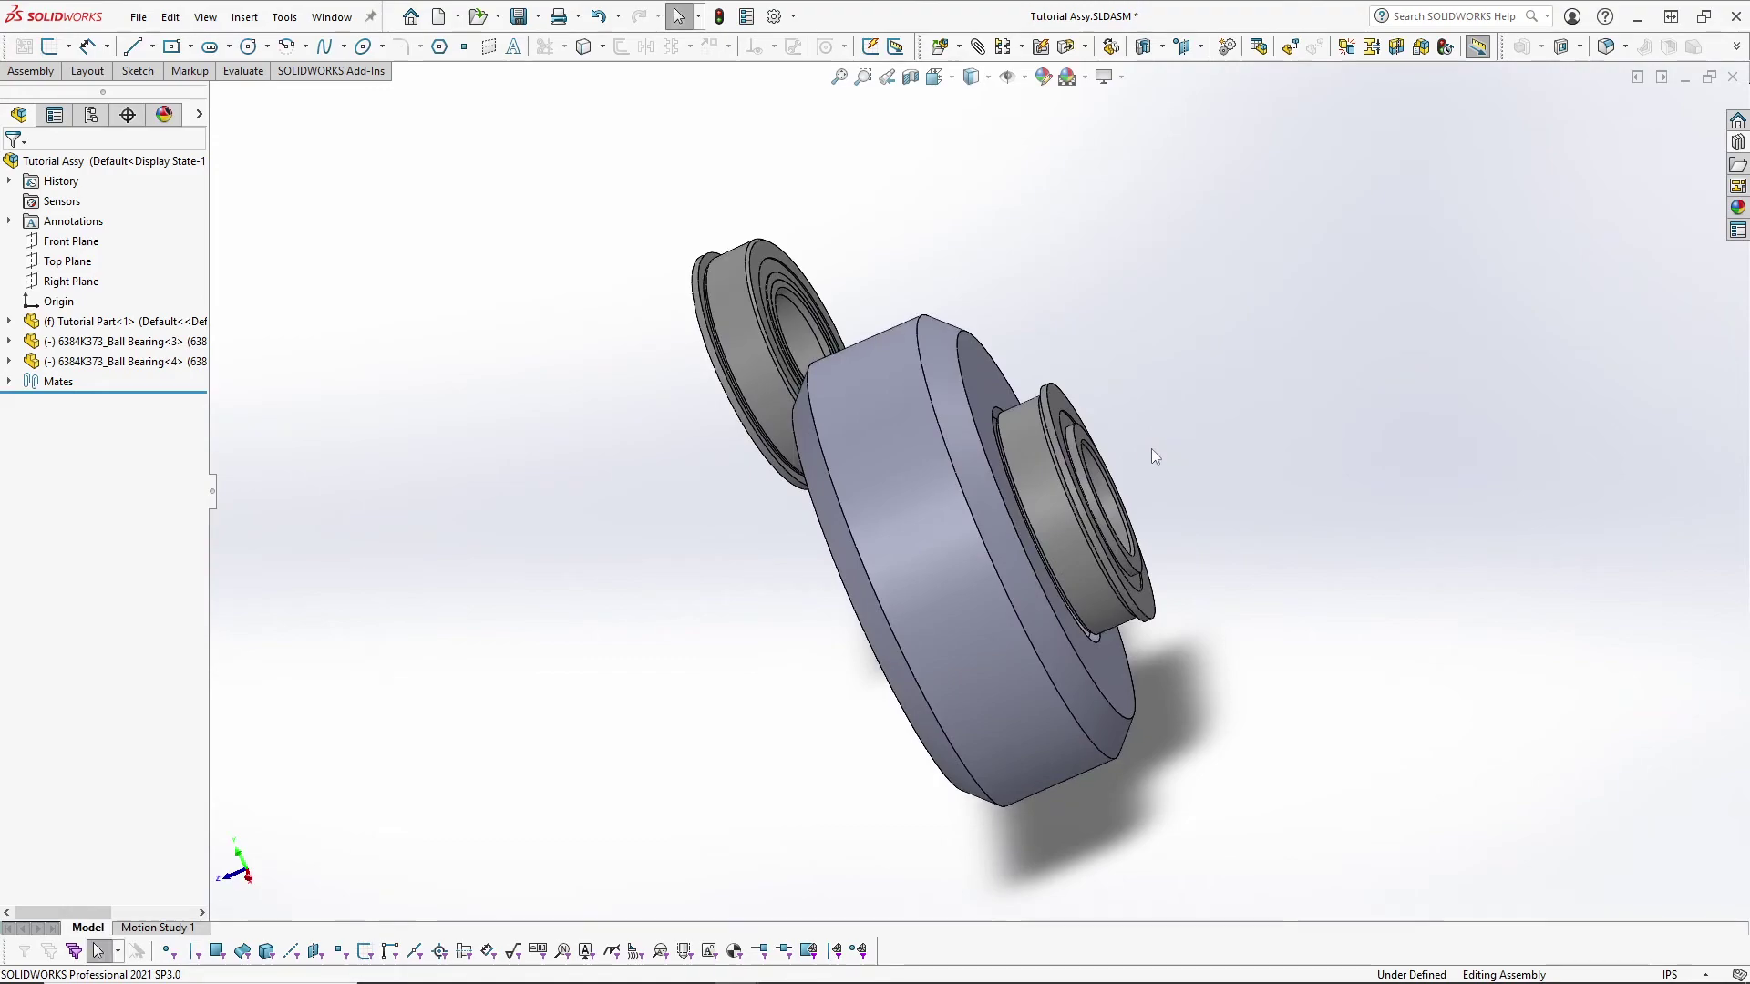
pyautogui.click(1036, 479)
pyautogui.moveTo(1036, 479); pyautogui.dragTo(1148, 392)
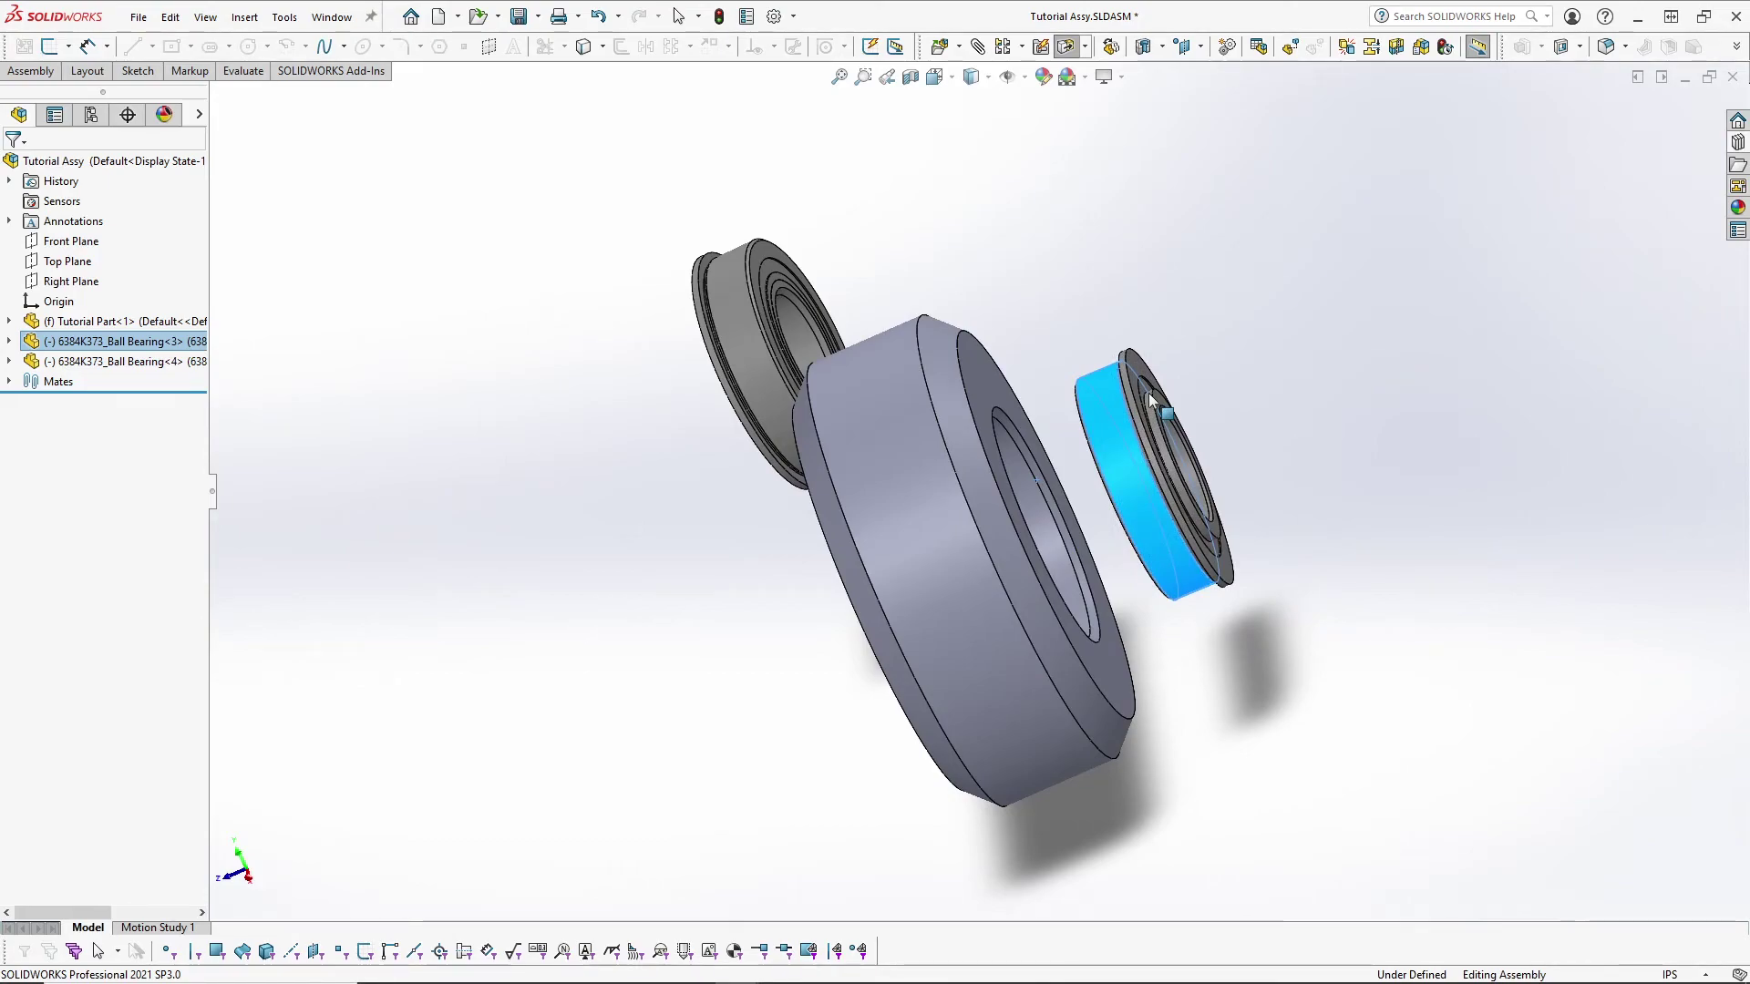
pyautogui.click(1280, 450)
pyautogui.moveTo(1009, 345); pyautogui.dragTo(1113, 234, button='middle')
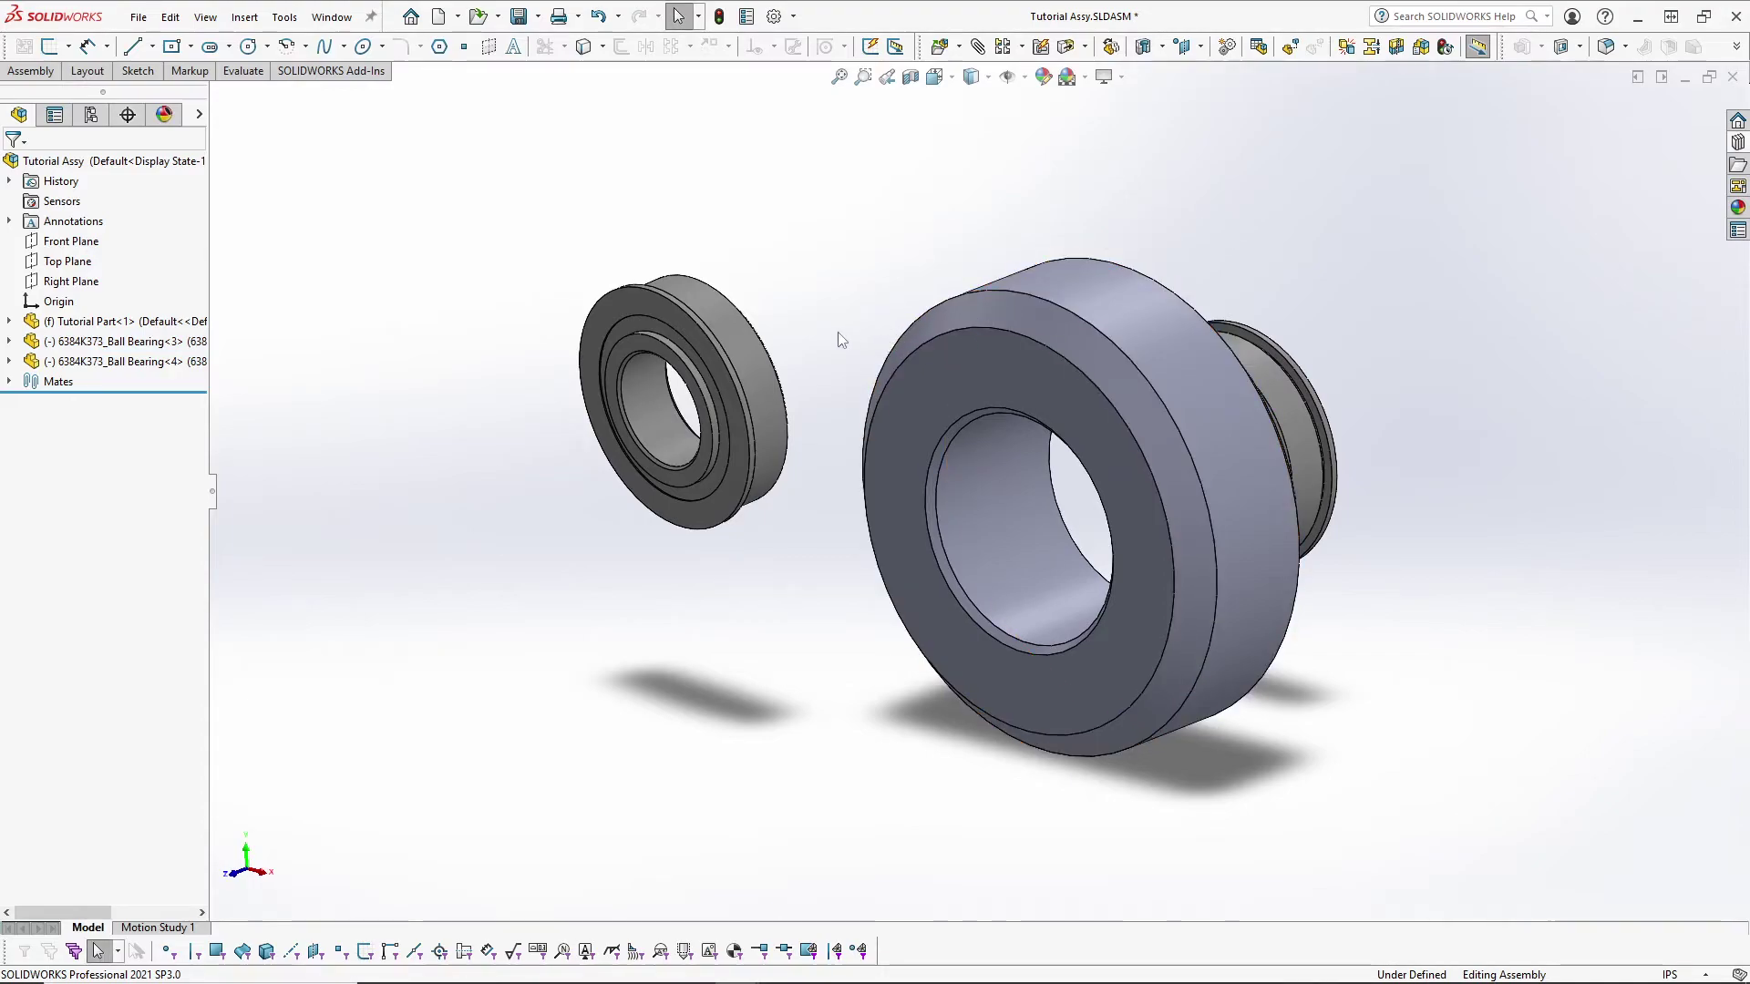
# Turn the left bearing a little further toward the collar.
pyautogui.moveTo(840, 339); pyautogui.dragTo(775, 351, button='middle')
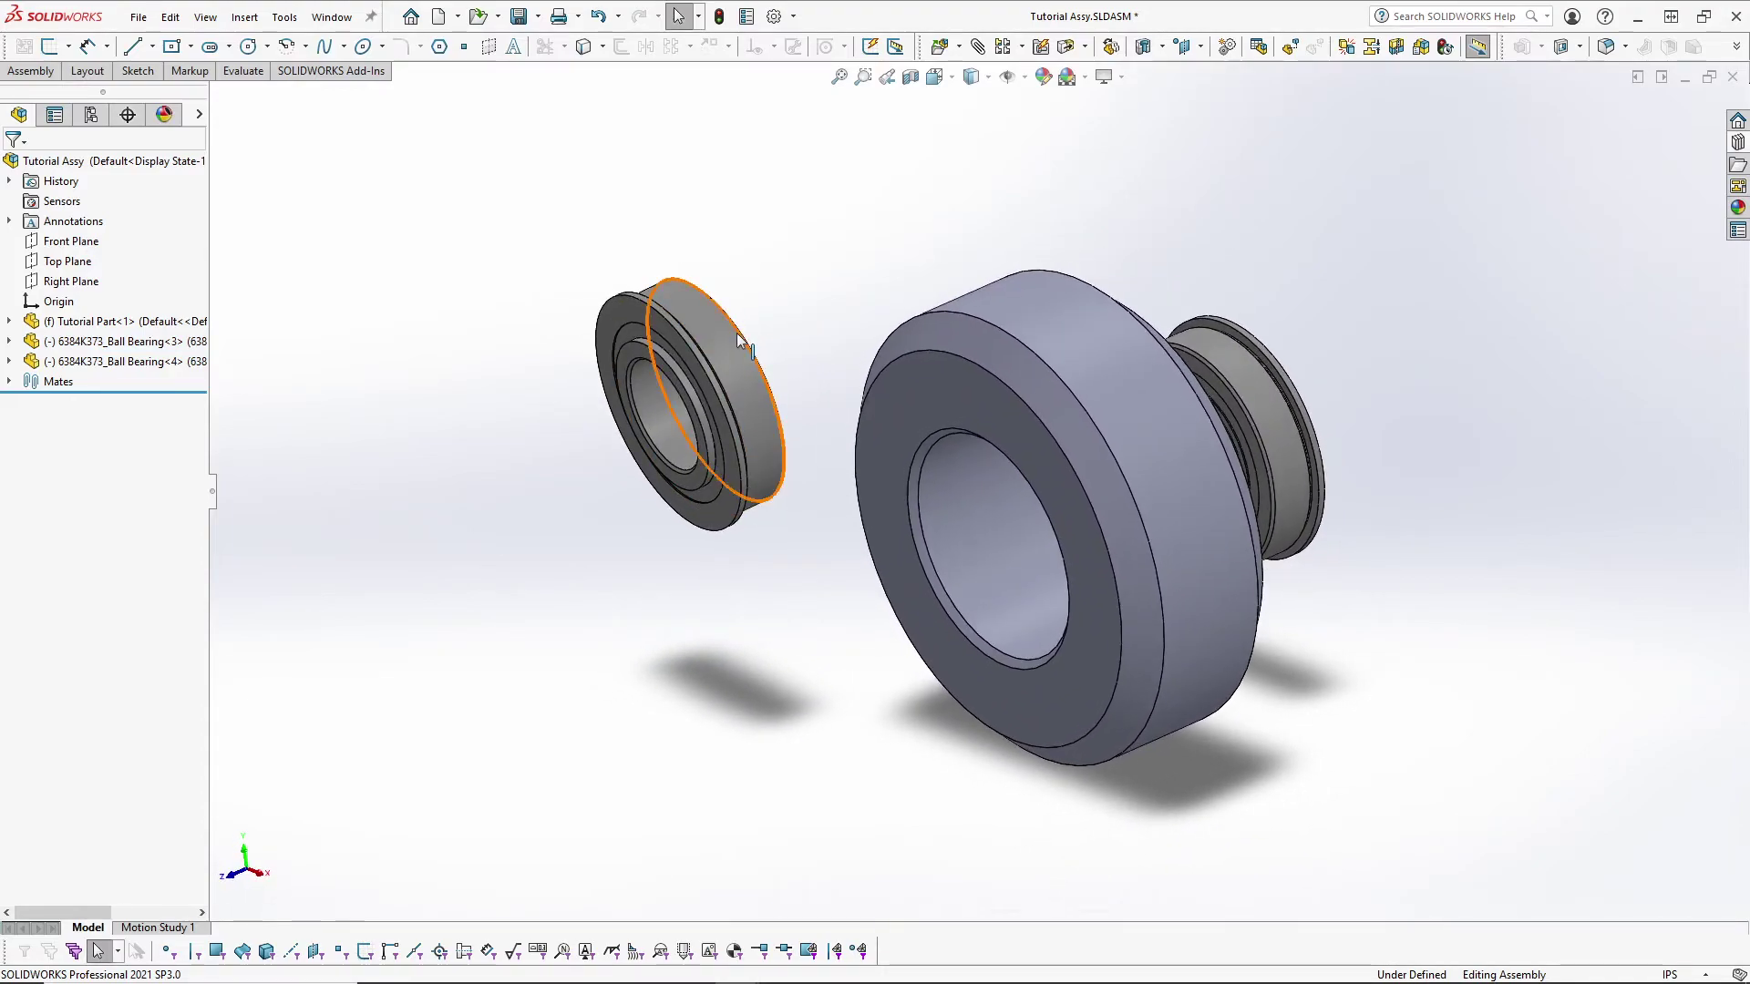
pyautogui.moveTo(726, 358); pyautogui.dragTo(680, 346, button='right')
pyautogui.click(680, 347)
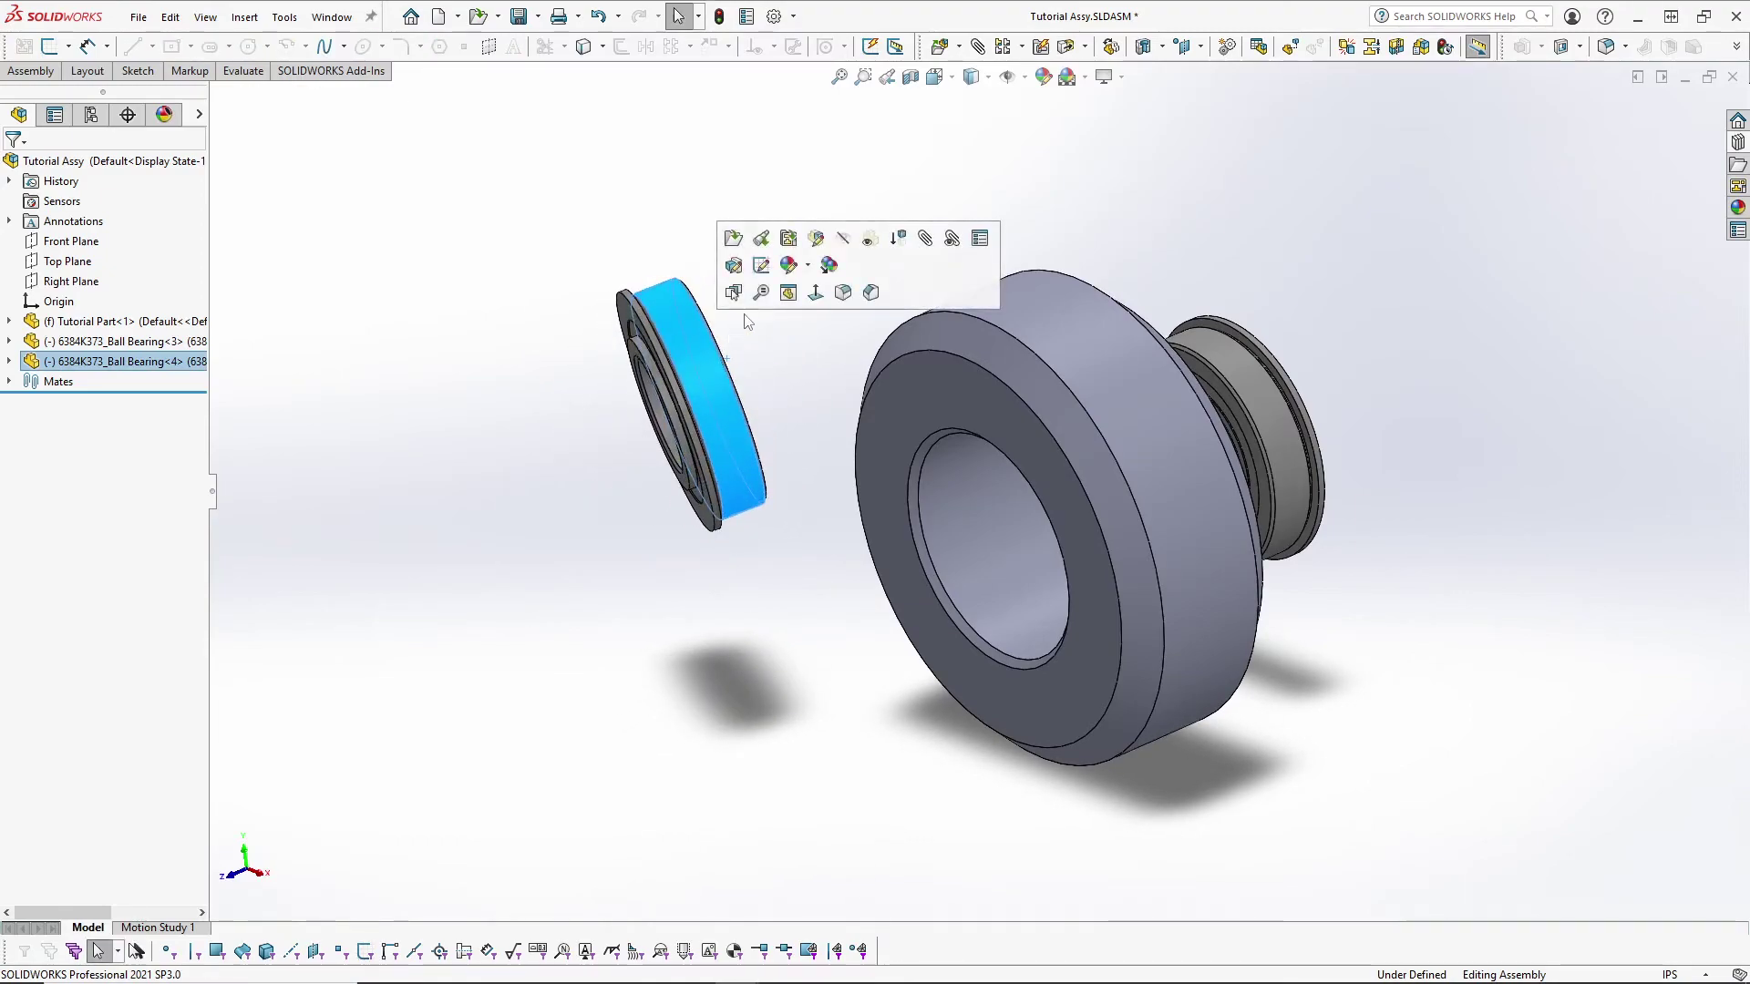
# Mate the left bearing's outer face concentric with the collar's front bore.
pyautogui.click(789, 377)
pyautogui.click(712, 374)
pyautogui.keyDown('ctrl'); pyautogui.click(976, 526); pyautogui.keyUp('ctrl')
pyautogui.click(1094, 511)
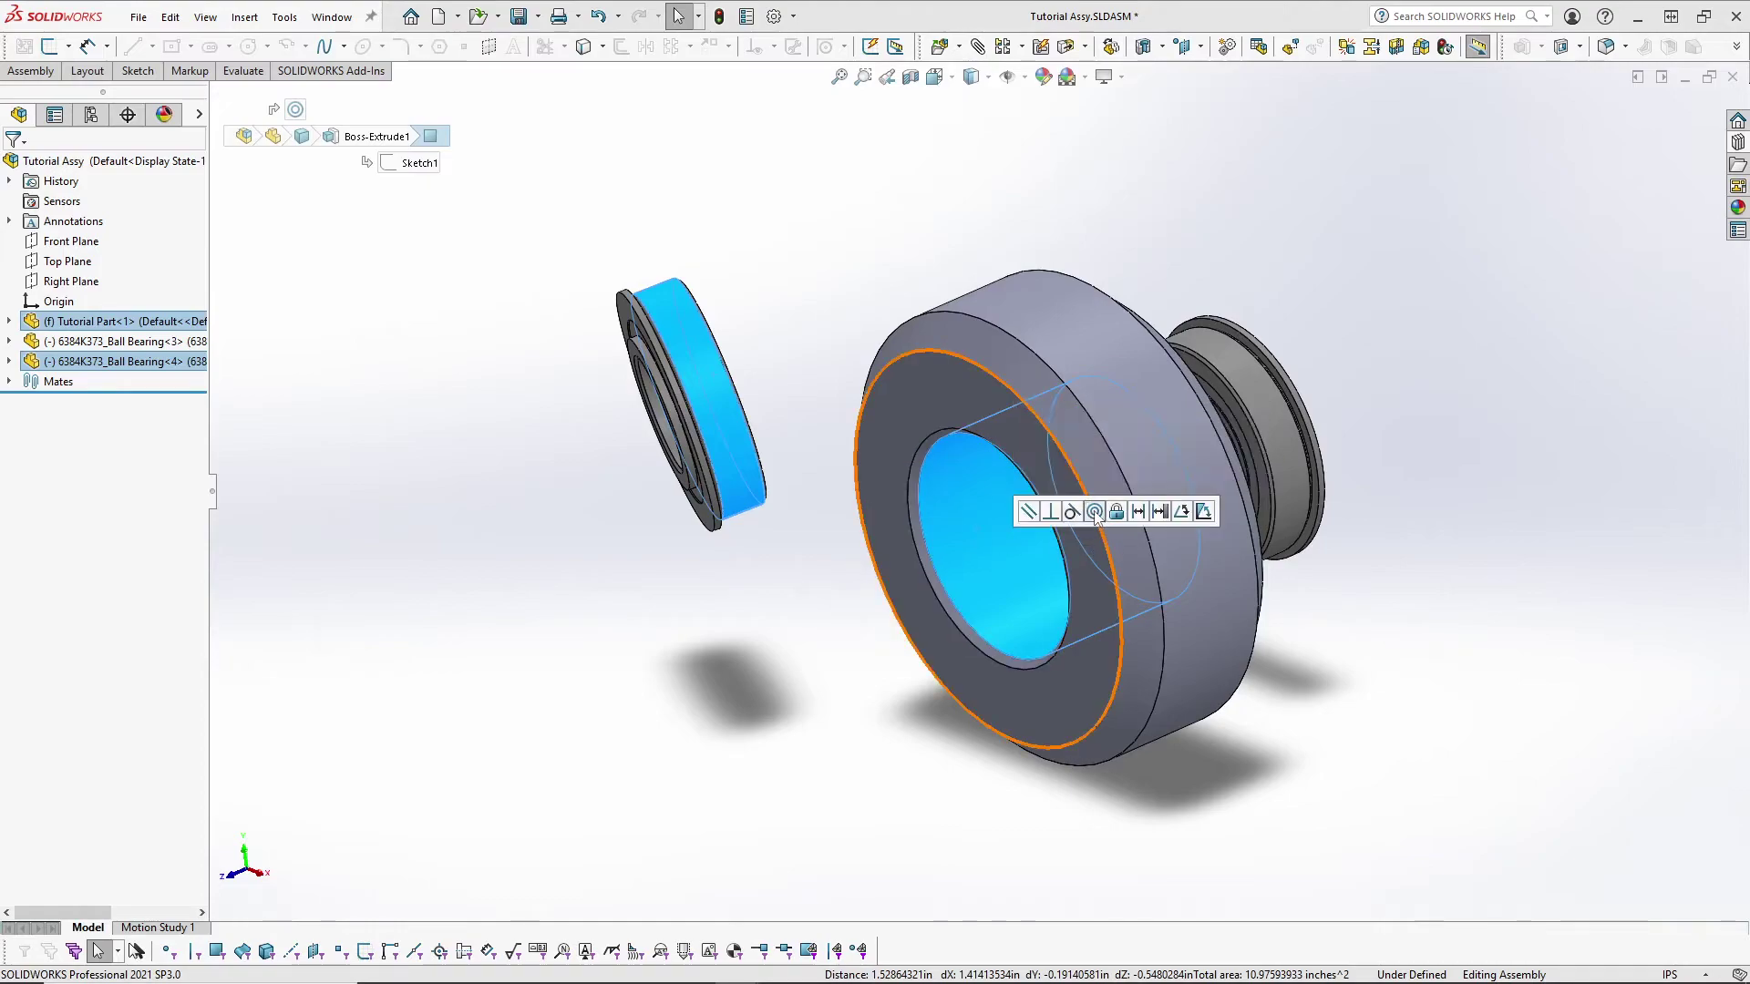
pyautogui.click(711, 341)
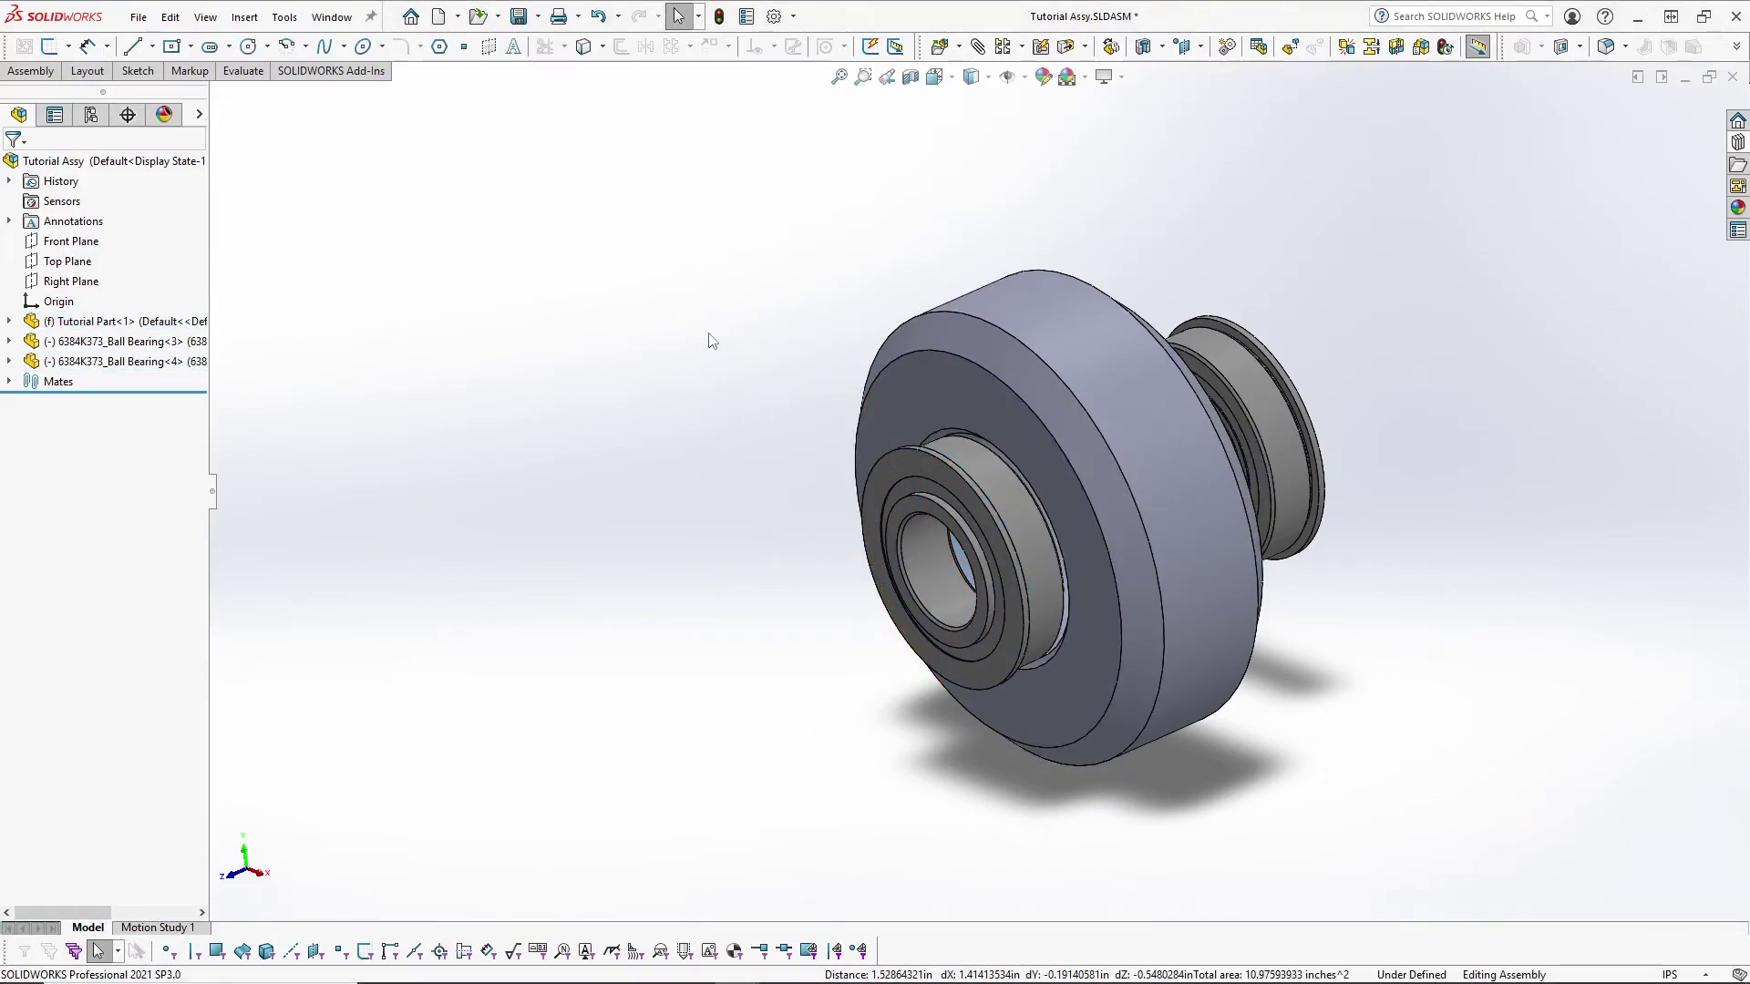